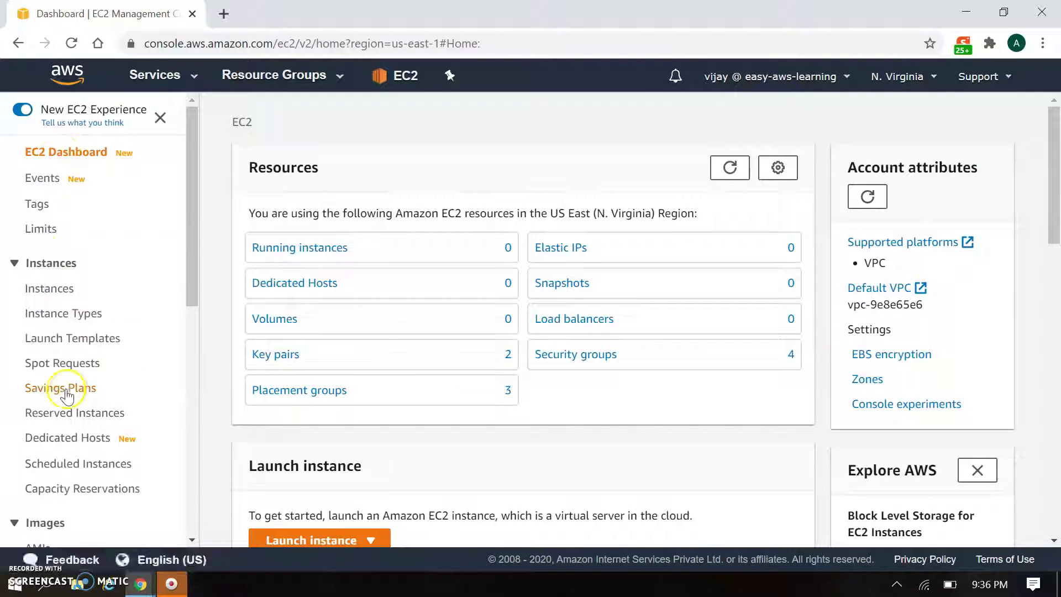
Step: Go to Spot Requests and start a new Spot Instances request with the New EC2 Experience turned on
{"action": "left_click", "coordinate": [73, 368]}
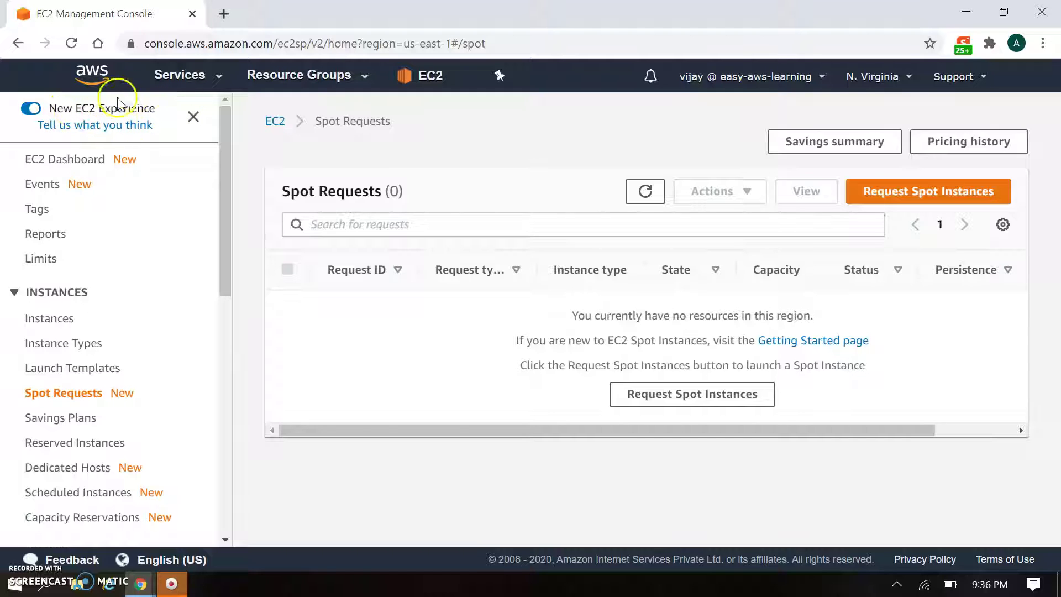
{"action": "left_click", "coordinate": [31, 108]}
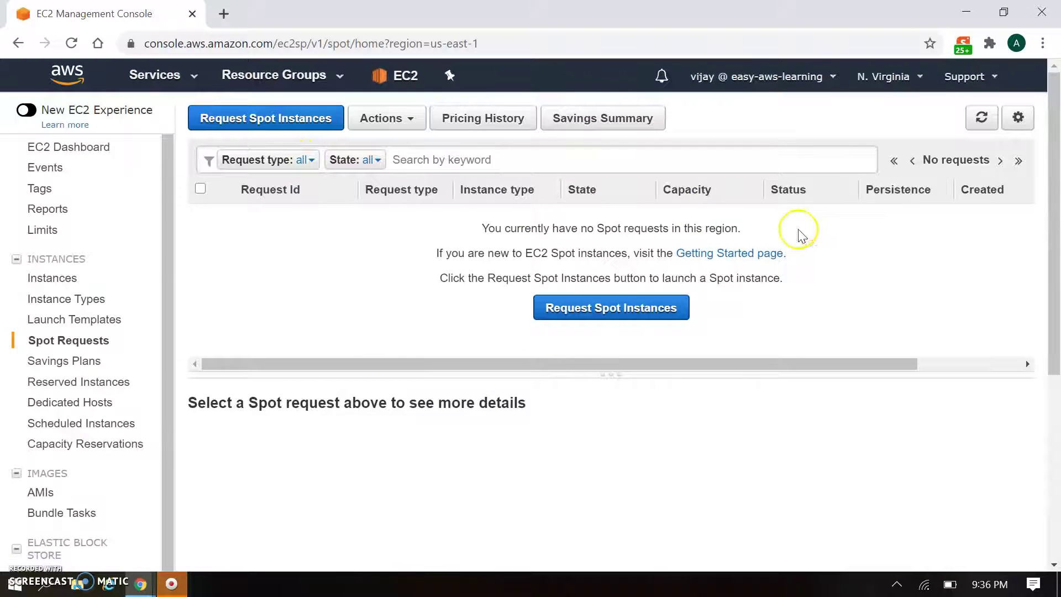
{"action": "left_click", "coordinate": [30, 112]}
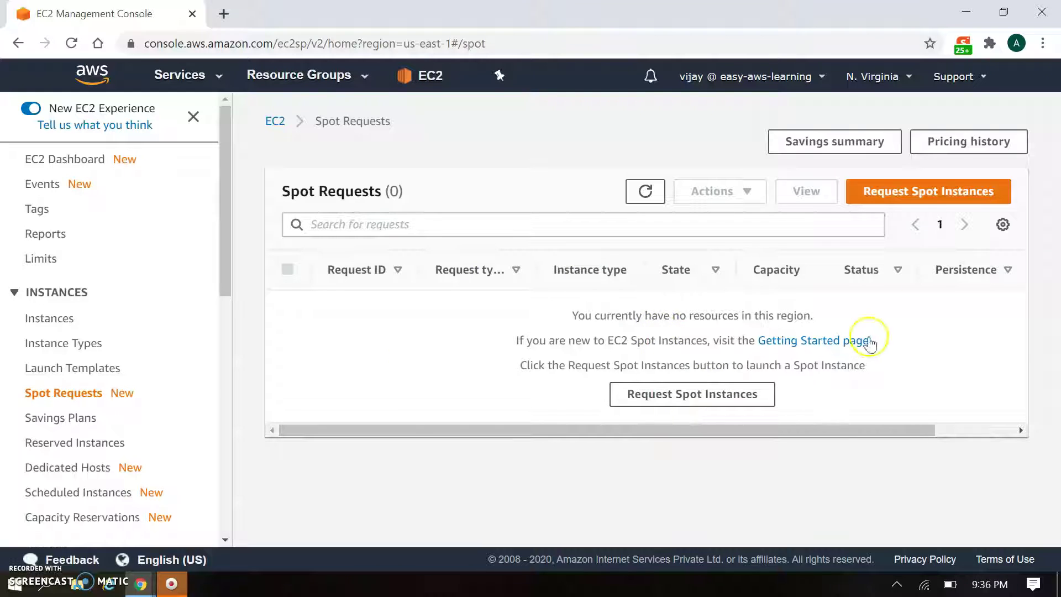
{"action": "left_click", "coordinate": [922, 202]}
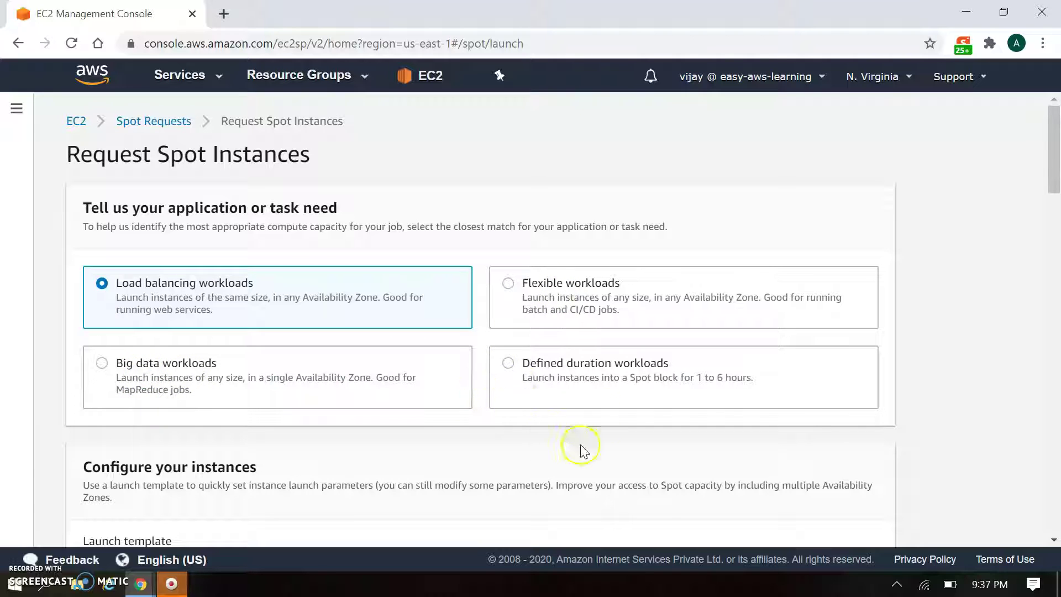
Step: Try Defined duration workloads as the task need and view its available duration options
{"action": "left_click_drag", "start_coordinate": [525, 362], "coordinate": [675, 370]}
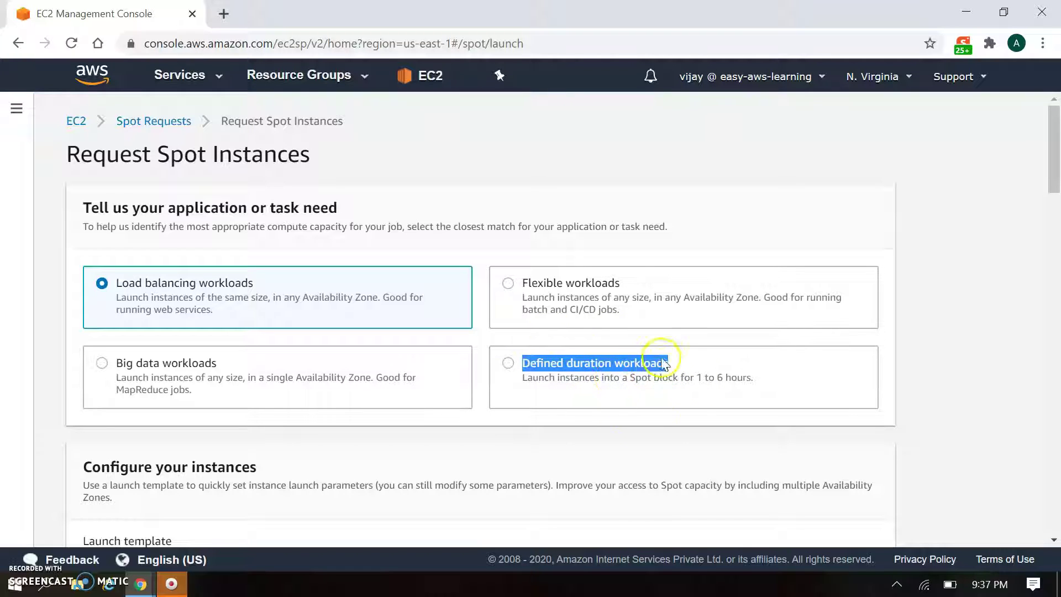
{"action": "left_click", "coordinate": [508, 364]}
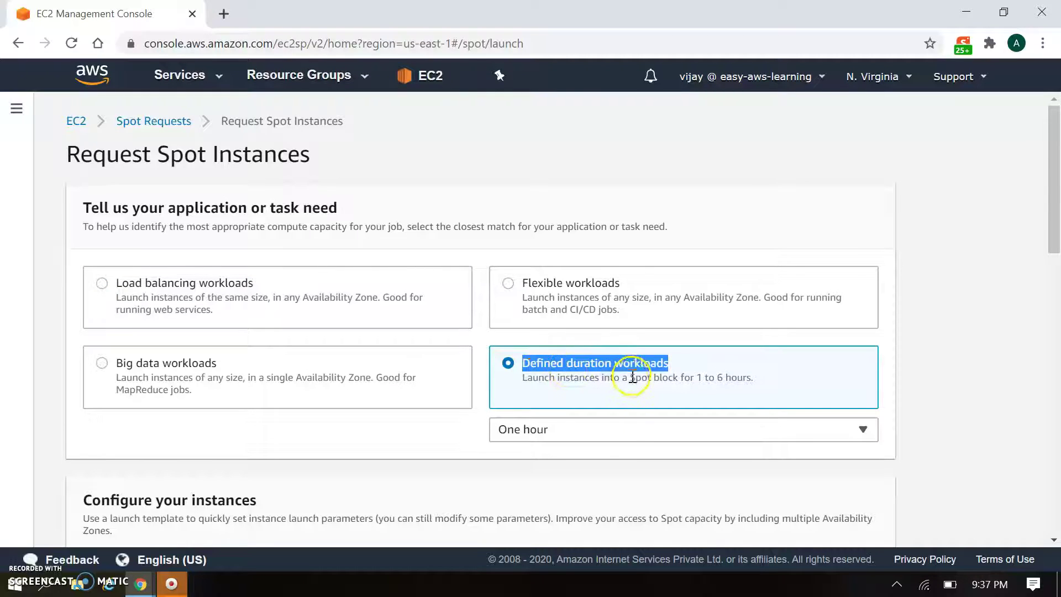
{"action": "left_click", "coordinate": [610, 434]}
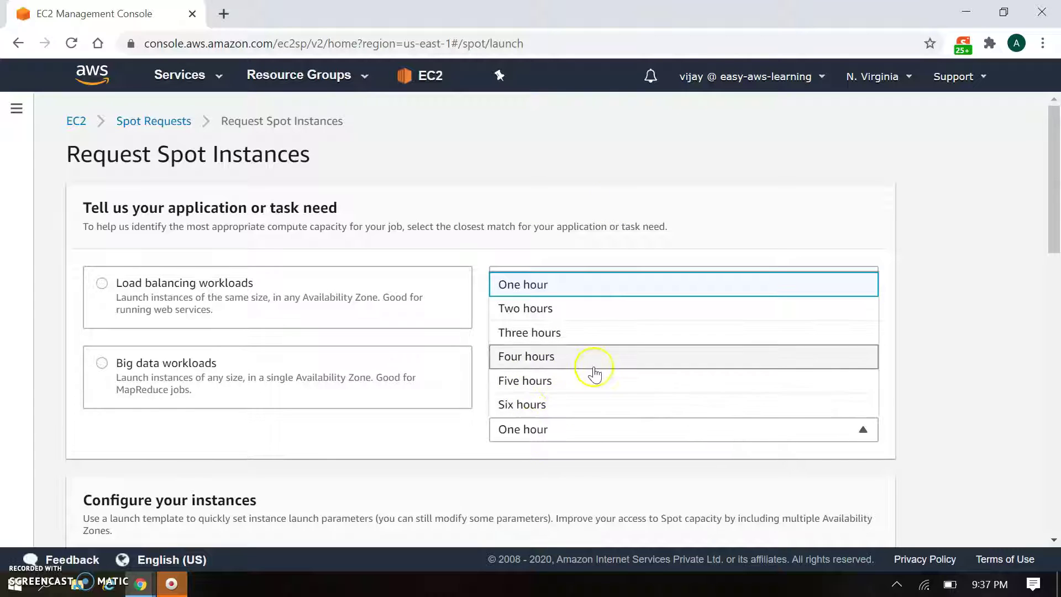
{"action": "left_click", "coordinate": [620, 176]}
Step: Choose Flexible workloads as the application or task need for the Spot request
{"action": "left_click", "coordinate": [509, 284]}
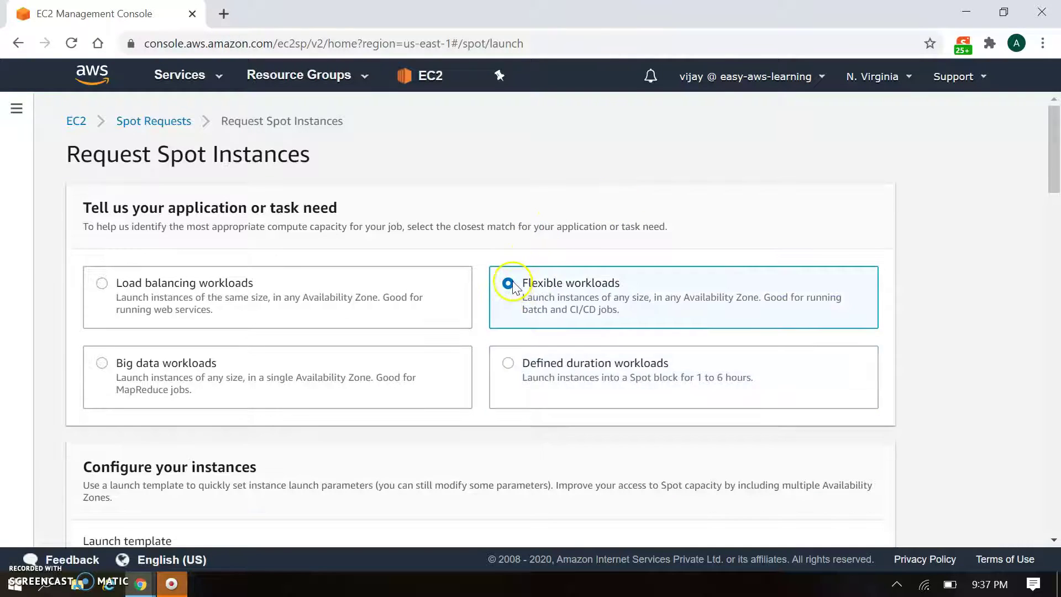
{"action": "scroll", "coordinate": [535, 330], "scroll_direction": "down", "scroll_amount": 2}
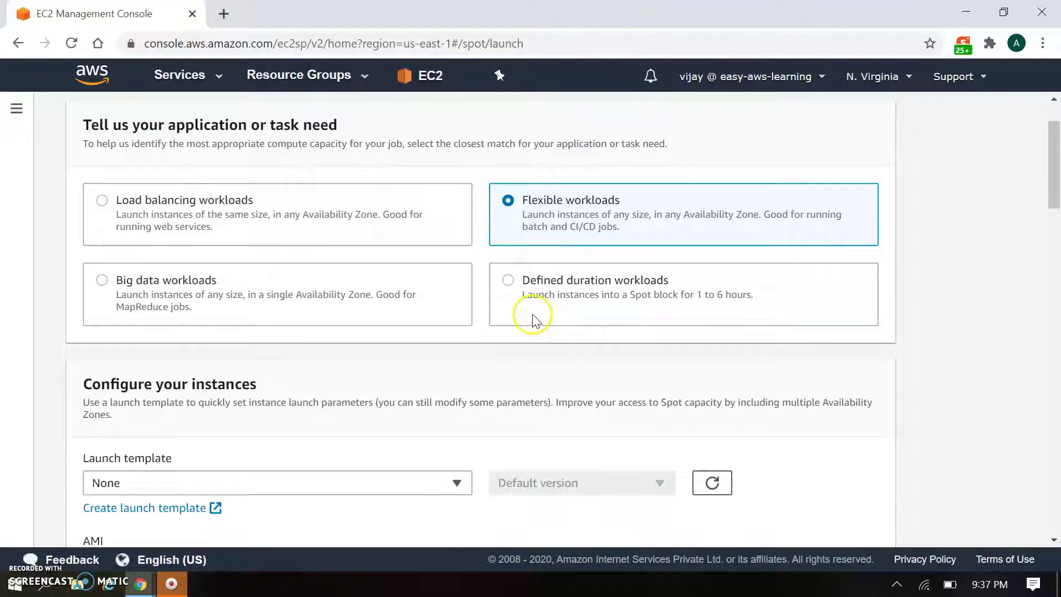
{"action": "scroll", "coordinate": [534, 319], "scroll_direction": "down", "scroll_amount": 4}
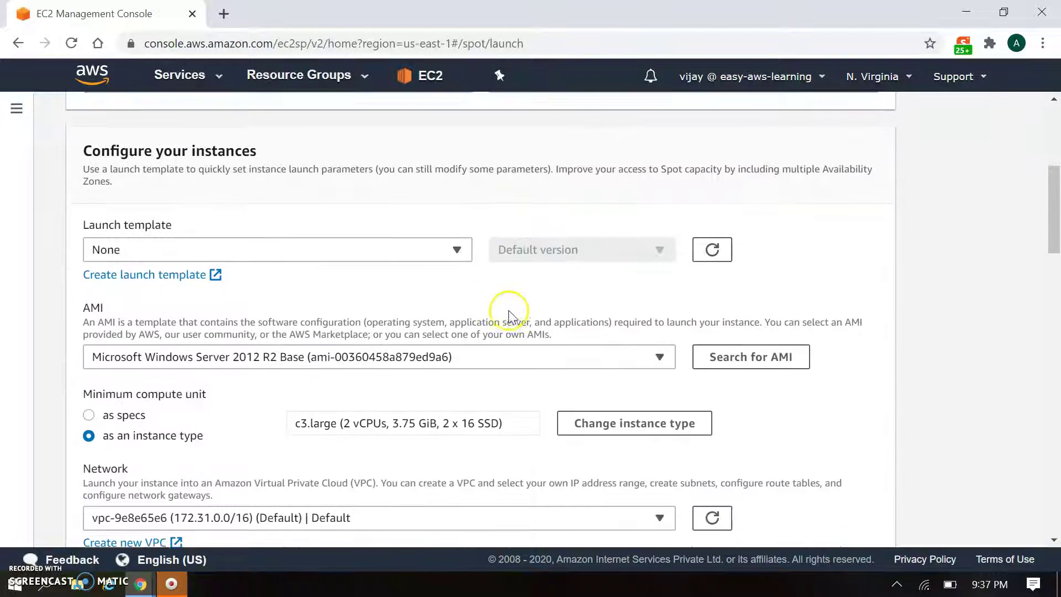
Step: Check the launch template choices, then open the form for creating a launch template and review its sections from template tags to network interfaces
{"action": "left_click", "coordinate": [274, 242]}
{"action": "left_click", "coordinate": [229, 263]}
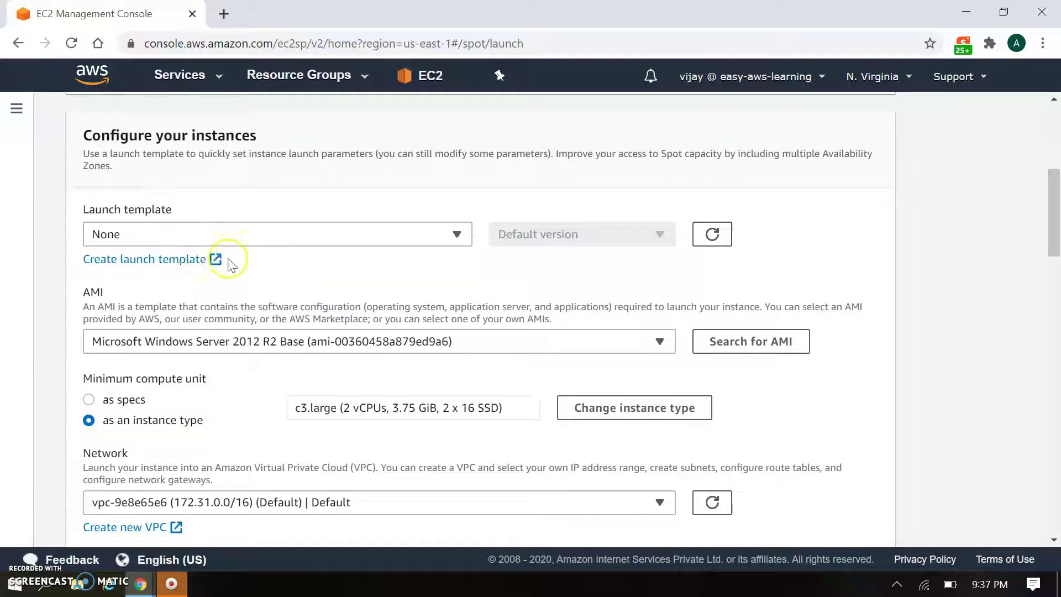
{"action": "left_click", "coordinate": [166, 263]}
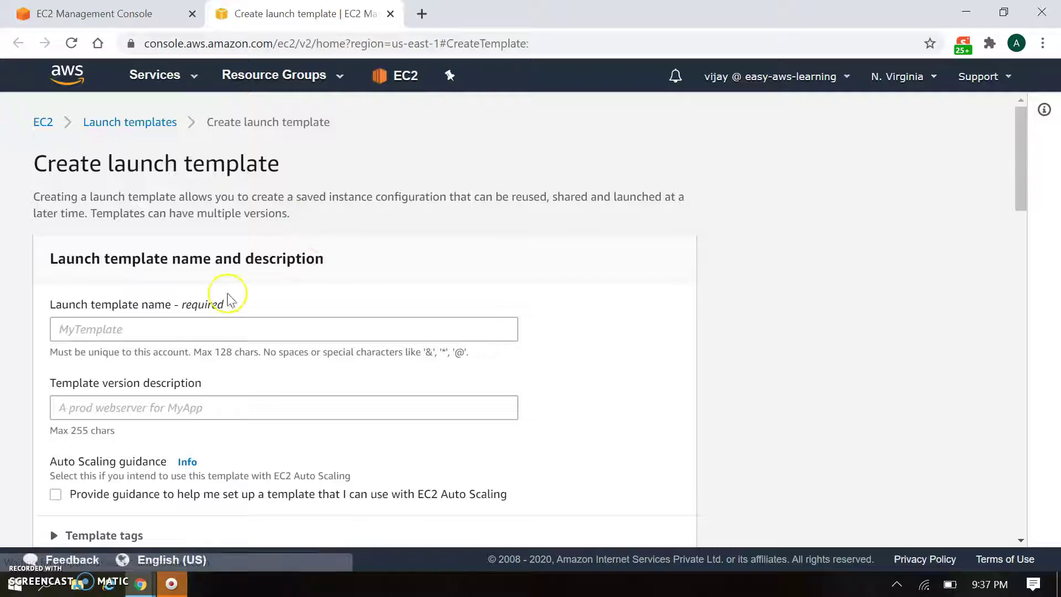
{"action": "scroll", "coordinate": [147, 374], "scroll_direction": "down", "scroll_amount": 4}
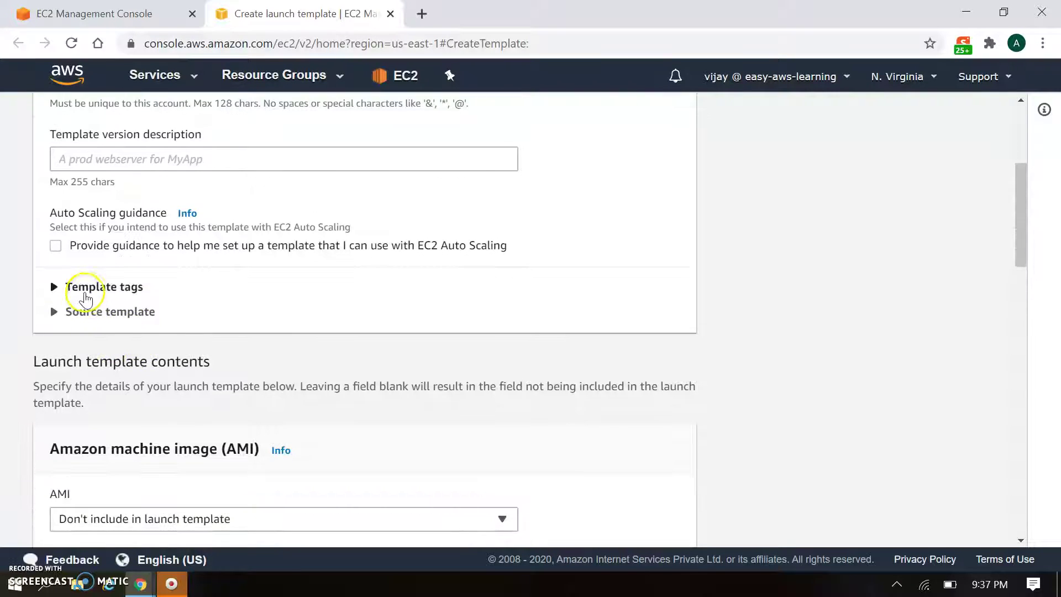
{"action": "left_click", "coordinate": [86, 287]}
{"action": "left_click", "coordinate": [125, 415]}
{"action": "scroll", "coordinate": [226, 431], "scroll_direction": "down", "scroll_amount": 7}
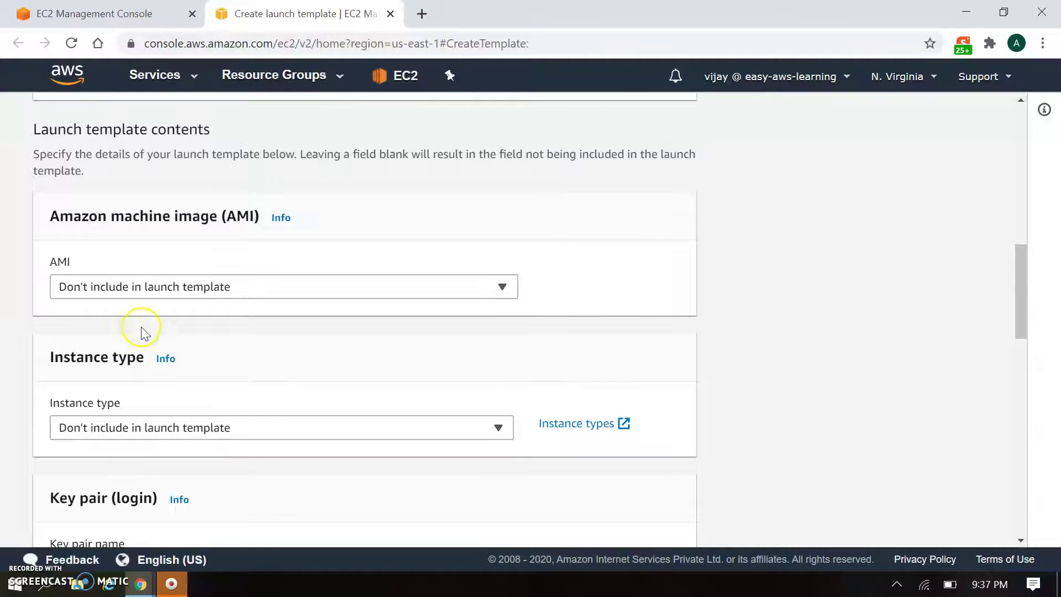
{"action": "scroll", "coordinate": [126, 314], "scroll_direction": "down", "scroll_amount": 3}
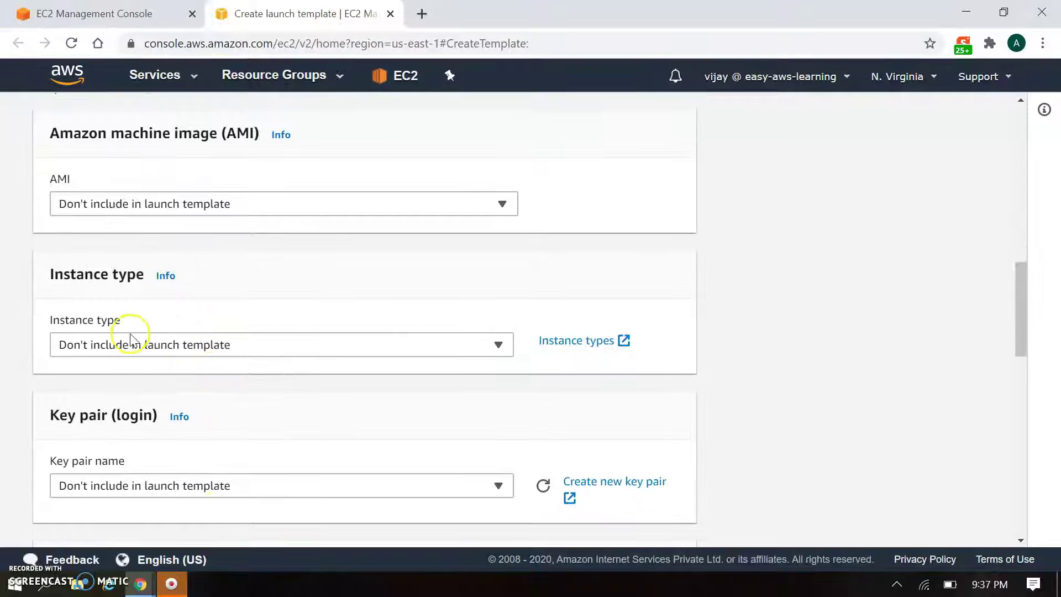
{"action": "scroll", "coordinate": [139, 332], "scroll_direction": "down", "scroll_amount": 2}
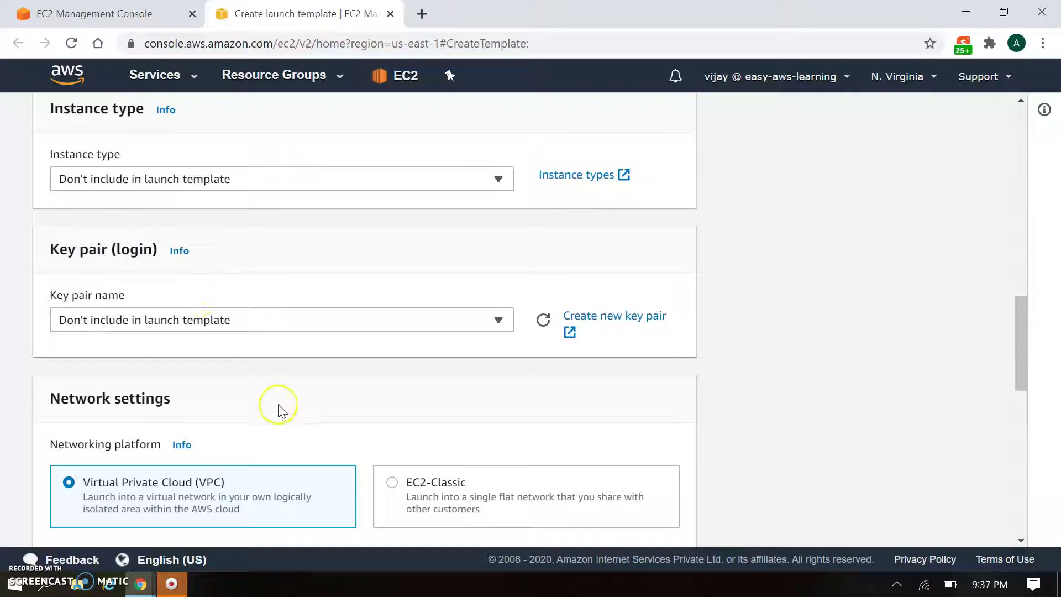
{"action": "scroll", "coordinate": [280, 412], "scroll_direction": "down", "scroll_amount": 8}
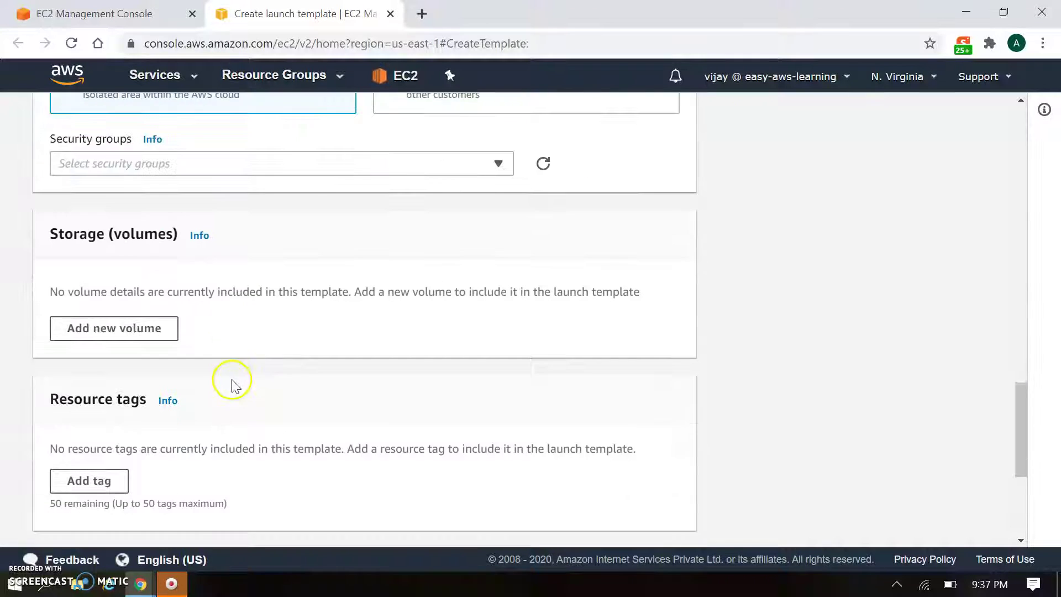
{"action": "scroll", "coordinate": [234, 384], "scroll_direction": "down", "scroll_amount": 2}
{"action": "scroll", "coordinate": [224, 381], "scroll_direction": "down", "scroll_amount": 4}
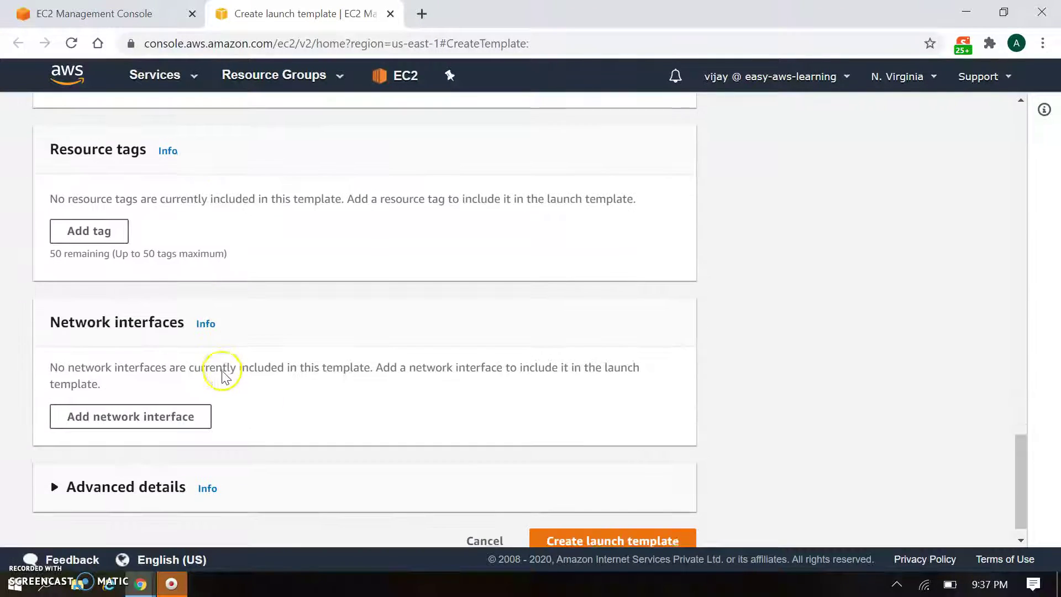
Step: Expand the launch template's Advanced details, review the settings there, and close the form without creating a template
{"action": "left_click", "coordinate": [158, 452]}
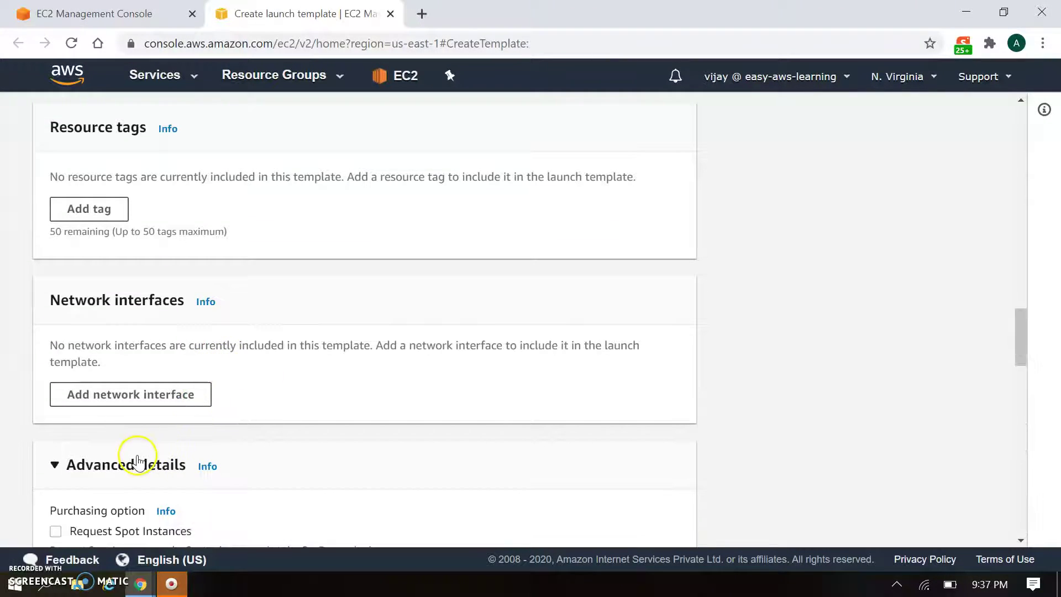
{"action": "scroll", "coordinate": [247, 449], "scroll_direction": "down", "scroll_amount": 10}
{"action": "scroll", "coordinate": [247, 449], "scroll_direction": "down", "scroll_amount": 6}
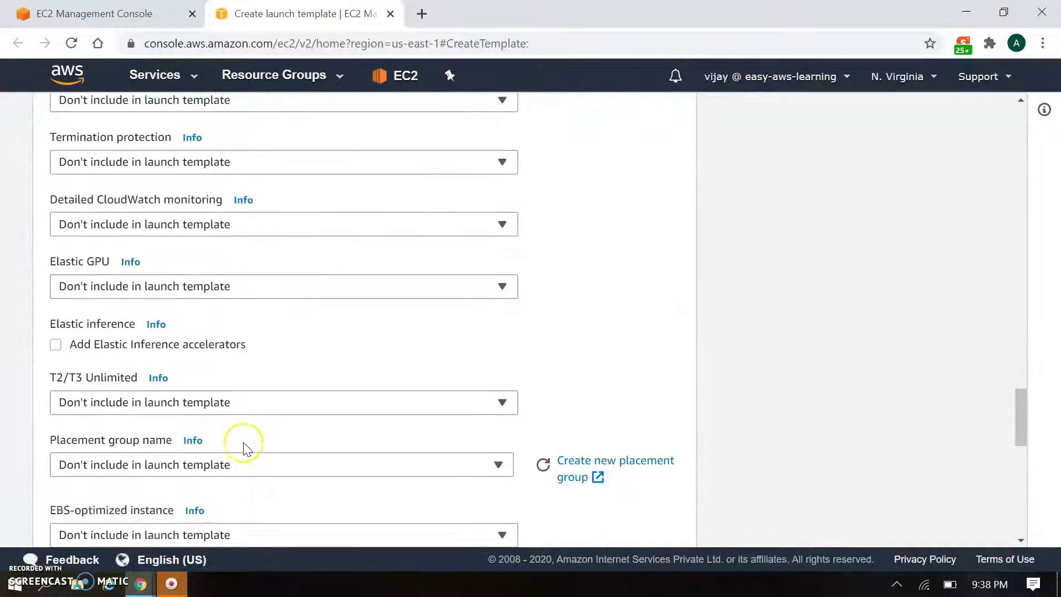
{"action": "scroll", "coordinate": [247, 450], "scroll_direction": "down", "scroll_amount": 7}
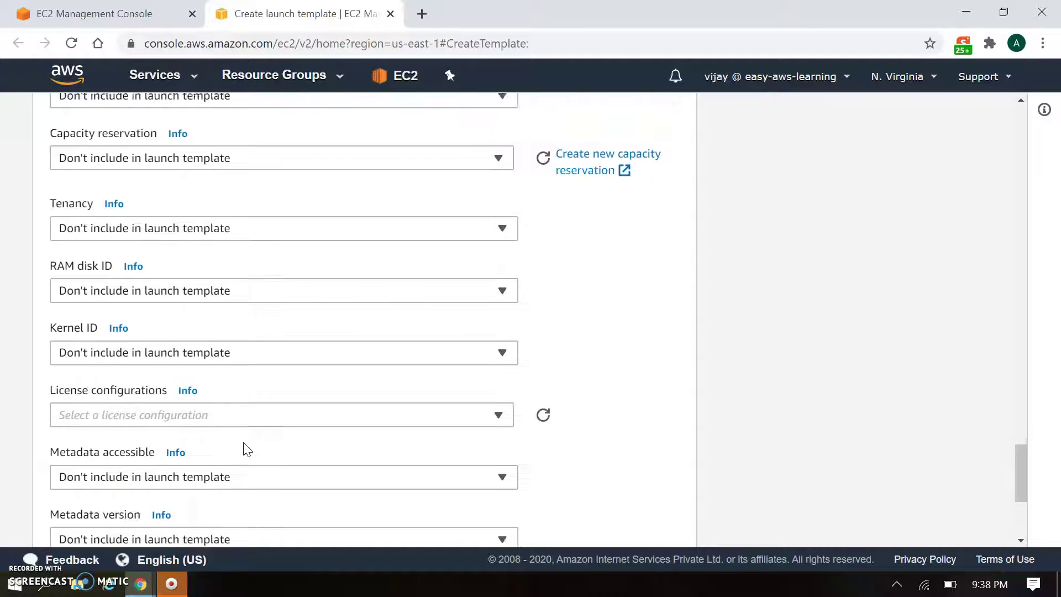
{"action": "scroll", "coordinate": [245, 443], "scroll_direction": "up", "scroll_amount": 20}
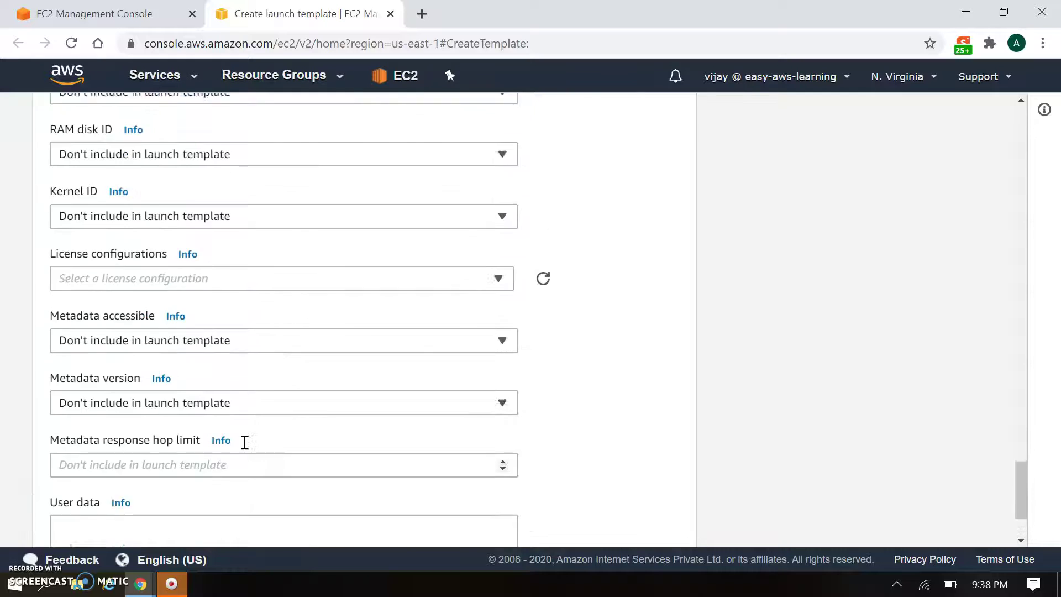
{"action": "scroll", "coordinate": [245, 445], "scroll_direction": "up", "scroll_amount": 15}
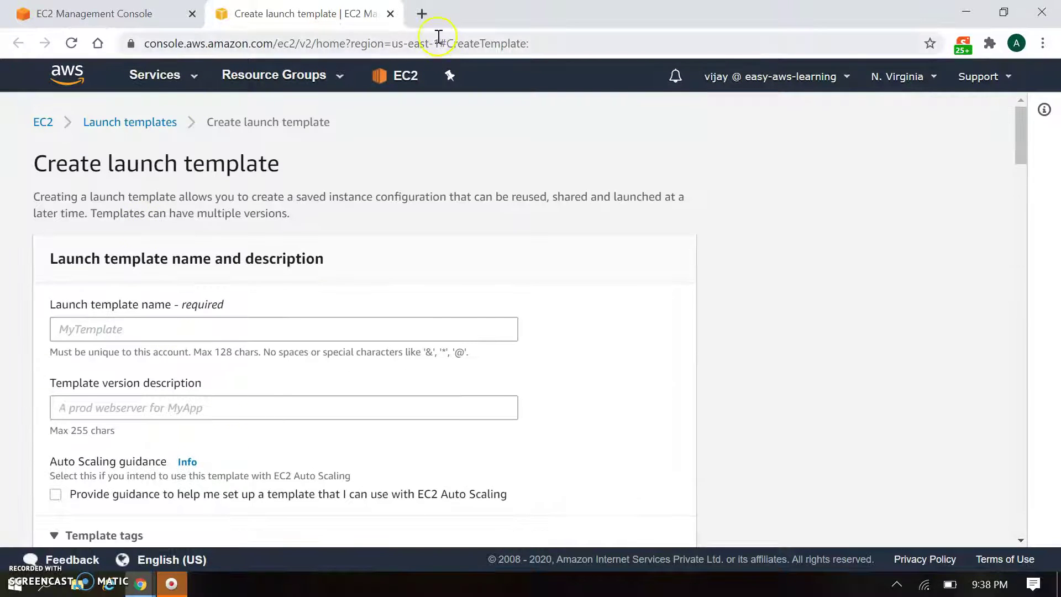
{"action": "left_click", "coordinate": [392, 14]}
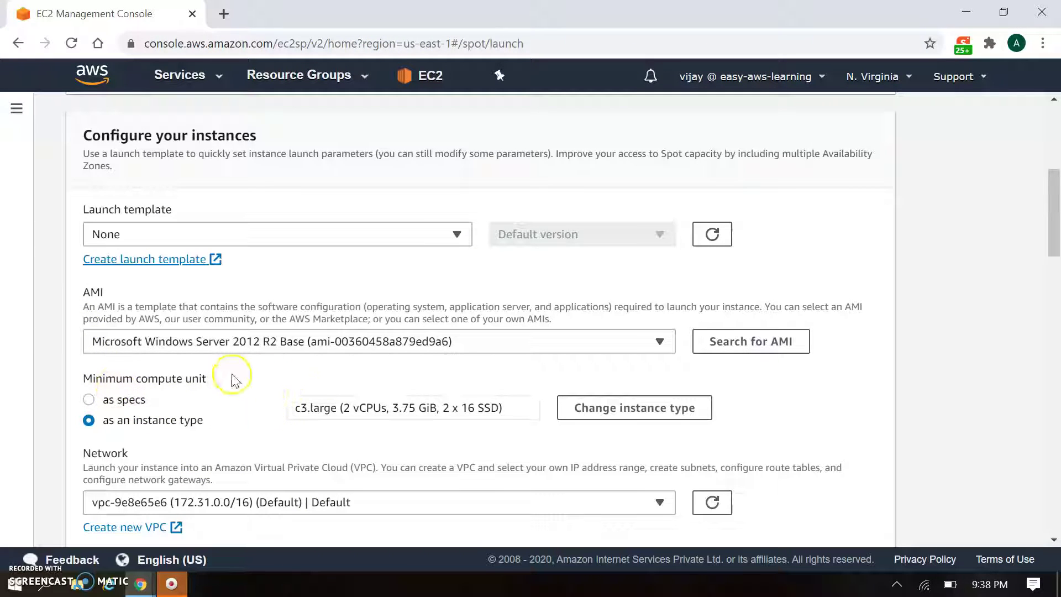
Step: Set the Spot request's AMI to Amazon Linux 2 AMI (HVM), SSD Volume Type
{"action": "double_click", "coordinate": [90, 293]}
{"action": "left_click", "coordinate": [397, 347]}
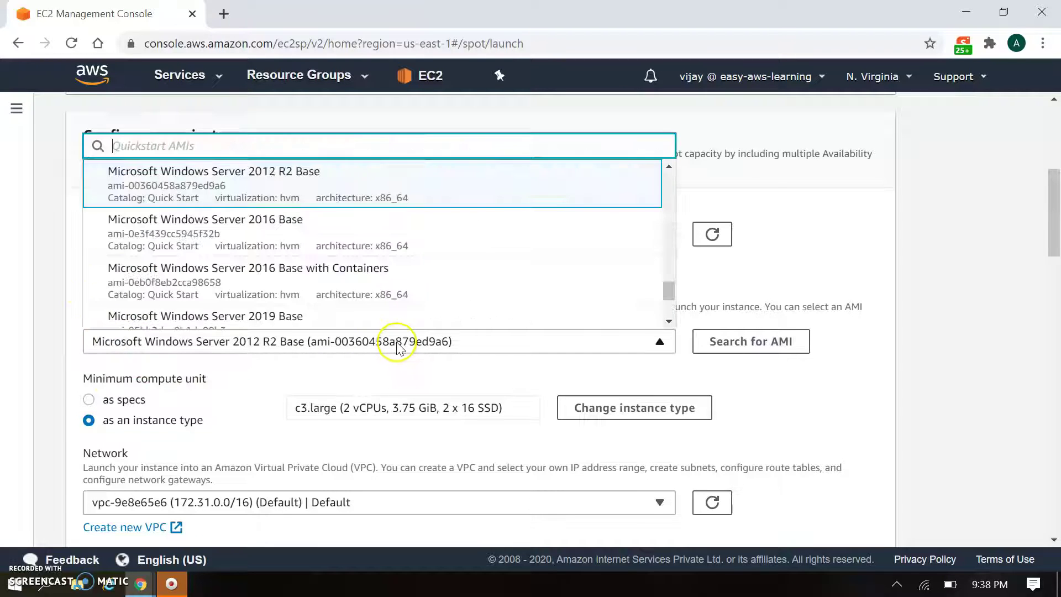
{"action": "scroll", "coordinate": [363, 315], "scroll_direction": "up", "scroll_amount": 10}
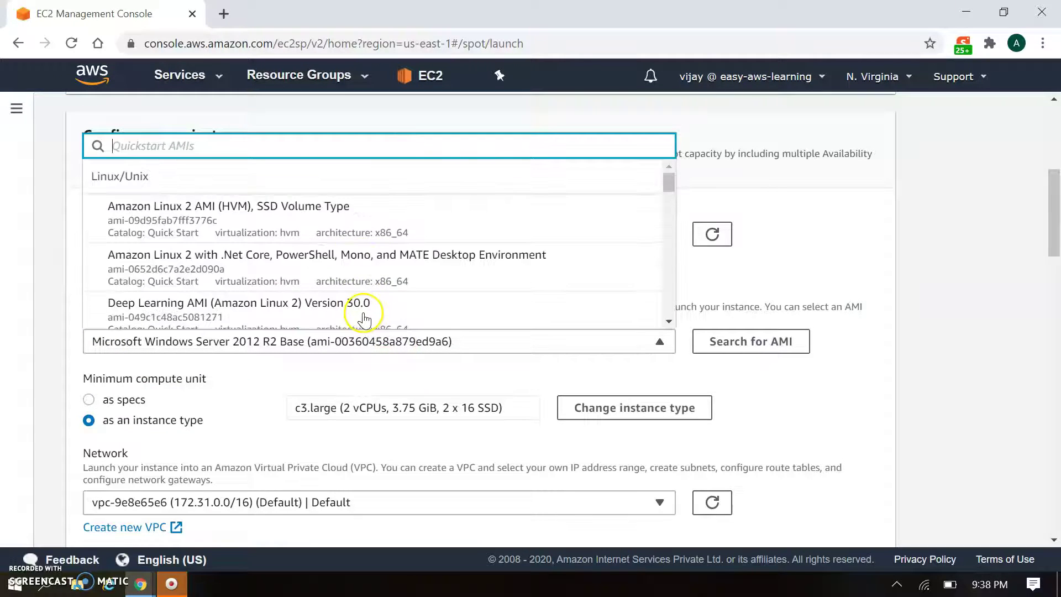
{"action": "left_click", "coordinate": [242, 233]}
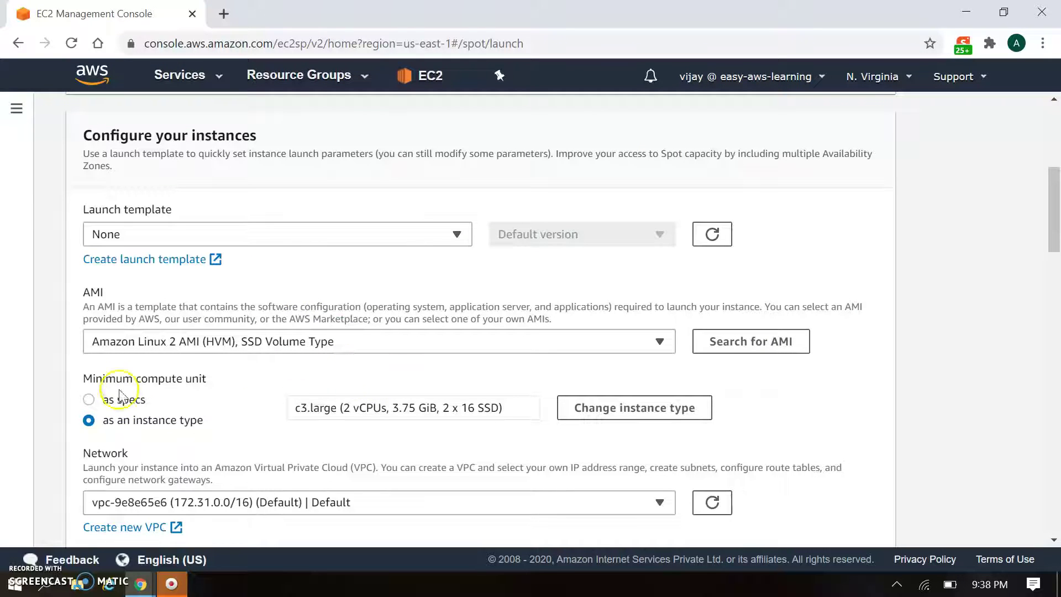
Step: Define the minimum compute unit as specs instead of an instance type, with 2 vCPUs
{"action": "left_click_drag", "start_coordinate": [83, 378], "coordinate": [212, 380]}
{"action": "left_click", "coordinate": [214, 381]}
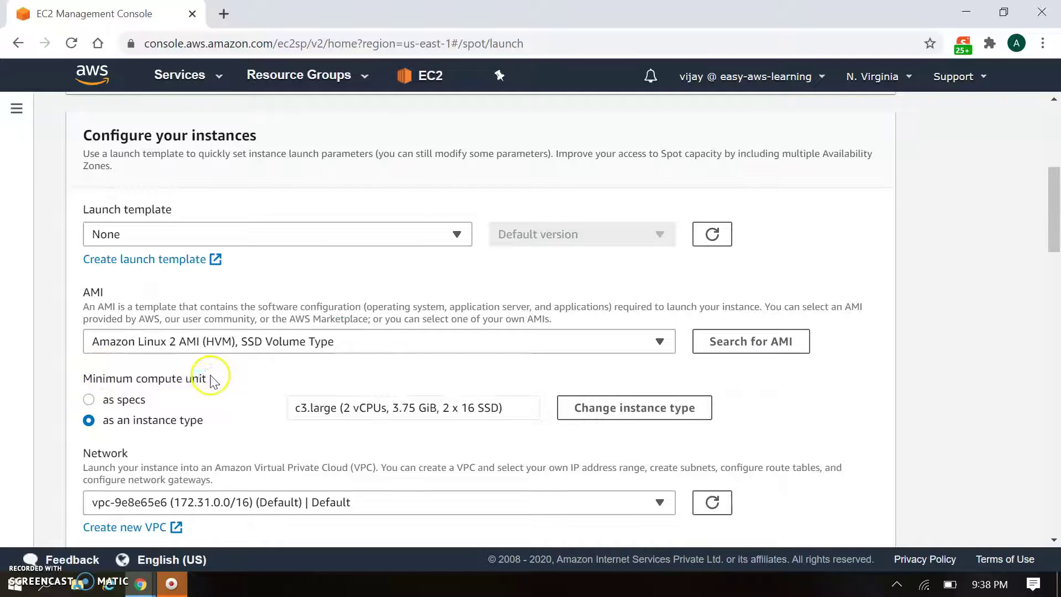
{"action": "left_click", "coordinate": [338, 414]}
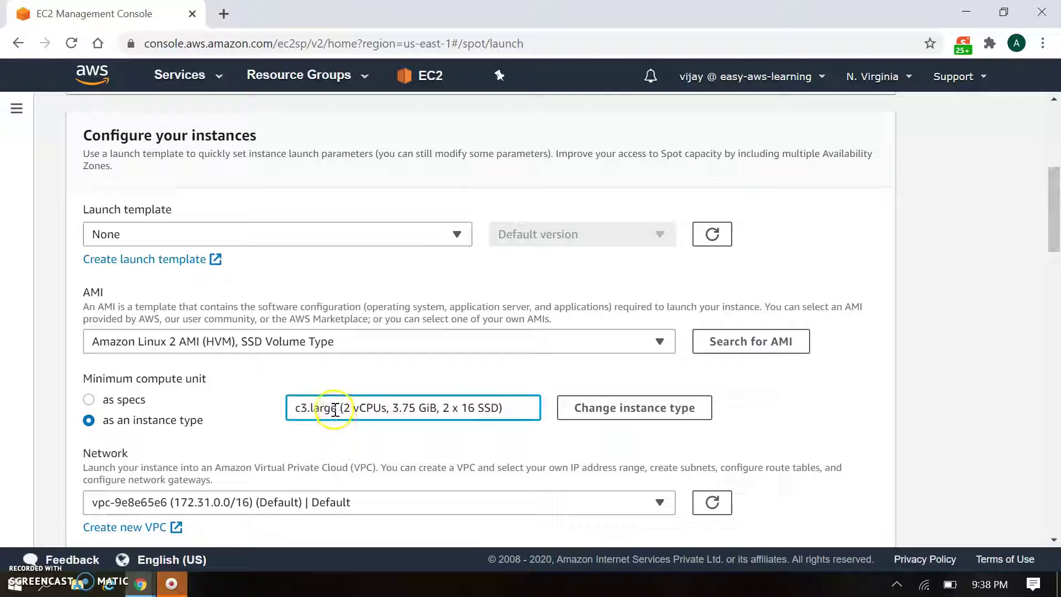
{"action": "left_click_drag", "start_coordinate": [291, 408], "coordinate": [408, 430]}
{"action": "left_click", "coordinate": [408, 430]}
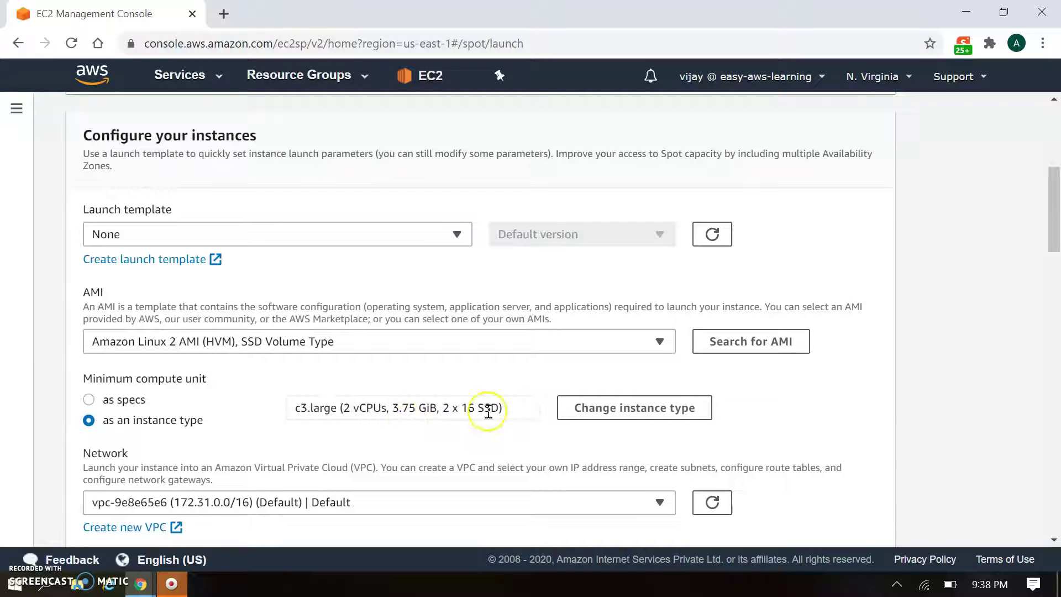
{"action": "left_click", "coordinate": [122, 406]}
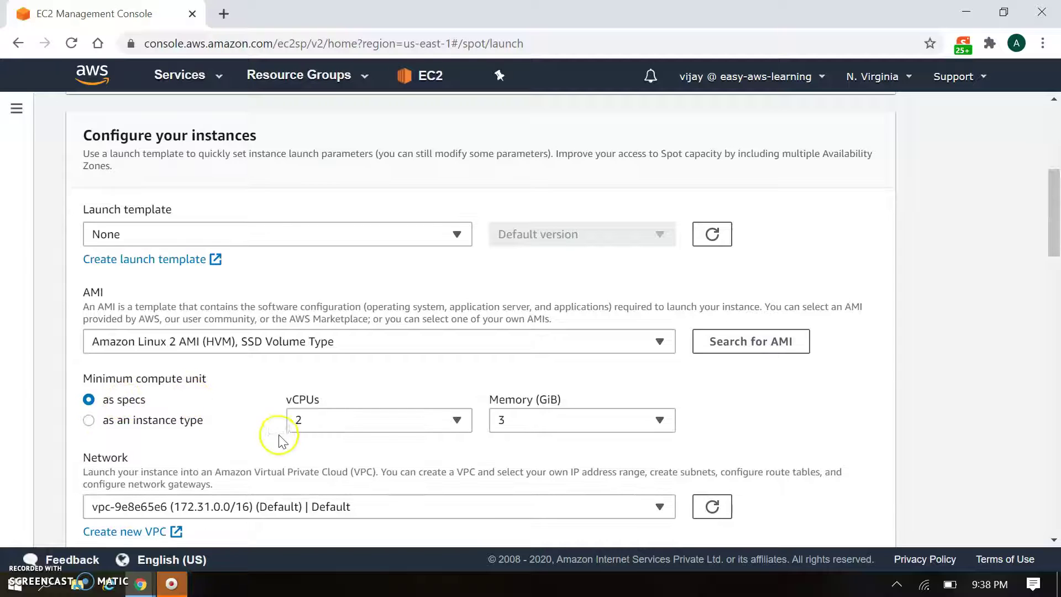
{"action": "left_click", "coordinate": [317, 422]}
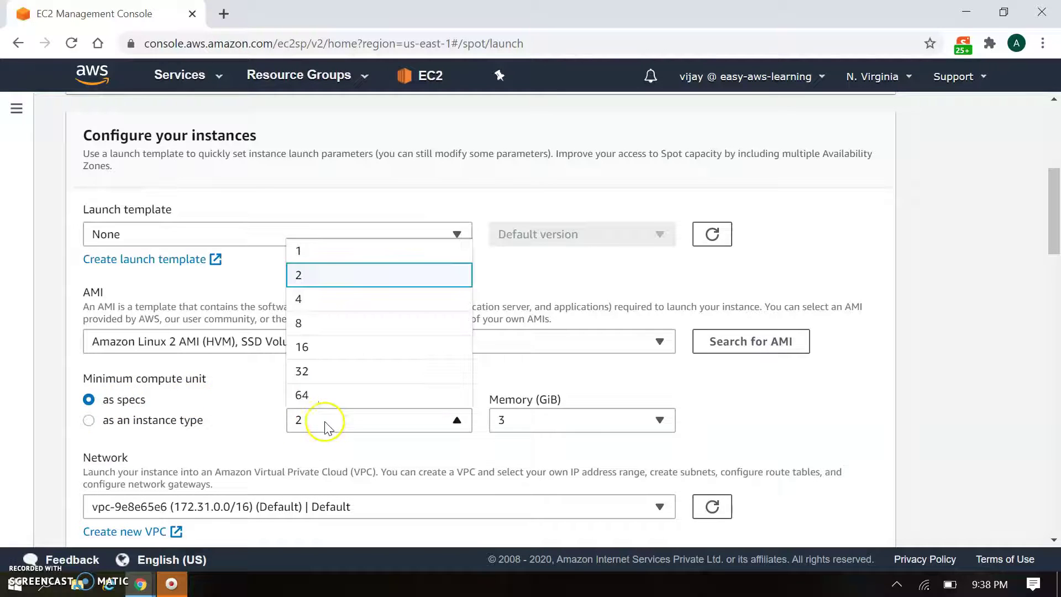
{"action": "left_click", "coordinate": [318, 272]}
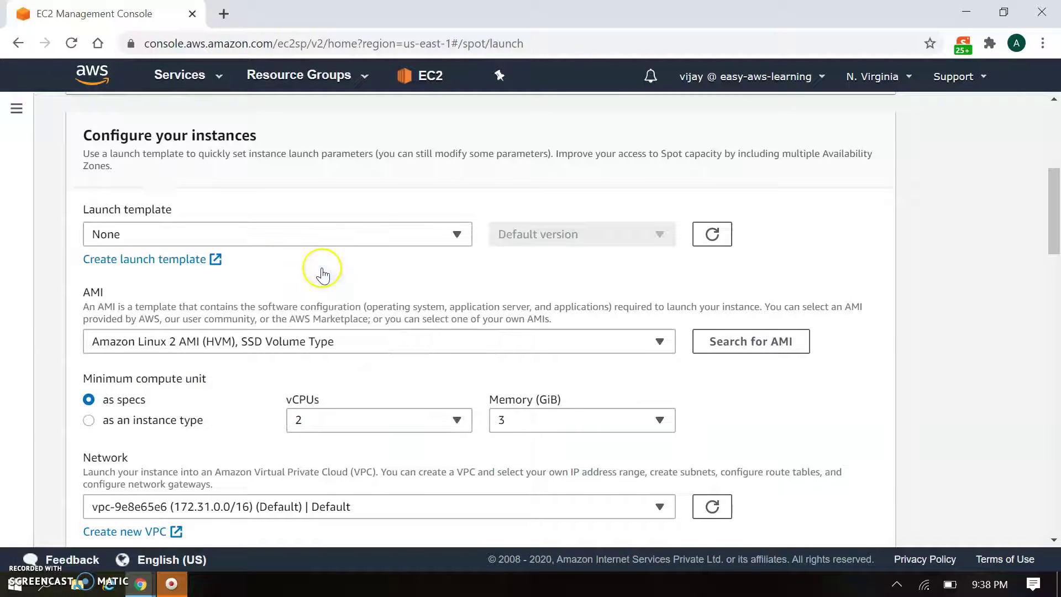
{"action": "left_click", "coordinate": [309, 433]}
{"action": "scroll", "coordinate": [326, 353], "scroll_direction": "down", "scroll_amount": 1}
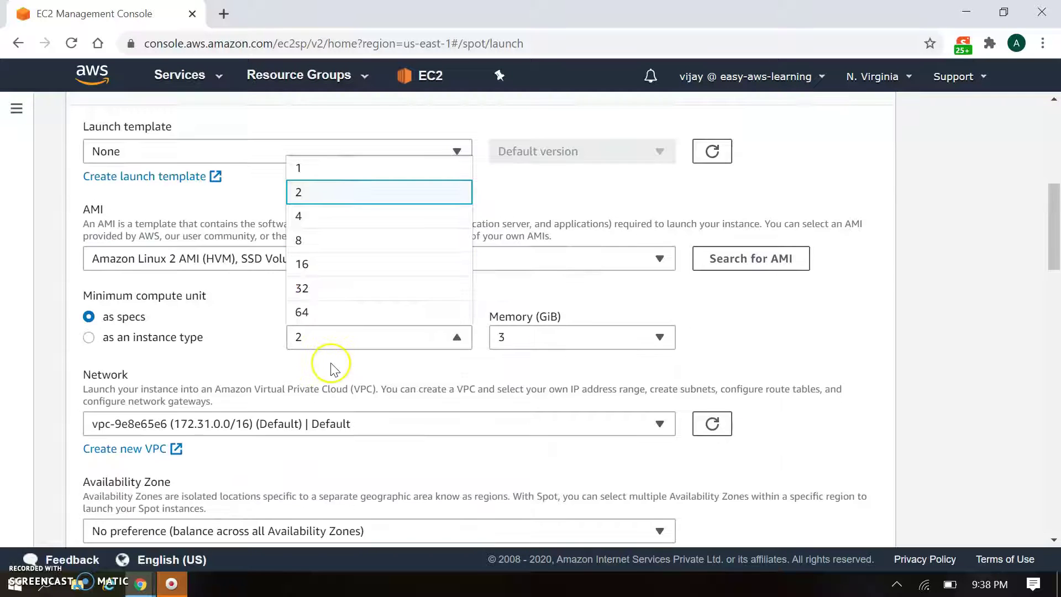
{"action": "left_click", "coordinate": [298, 340]}
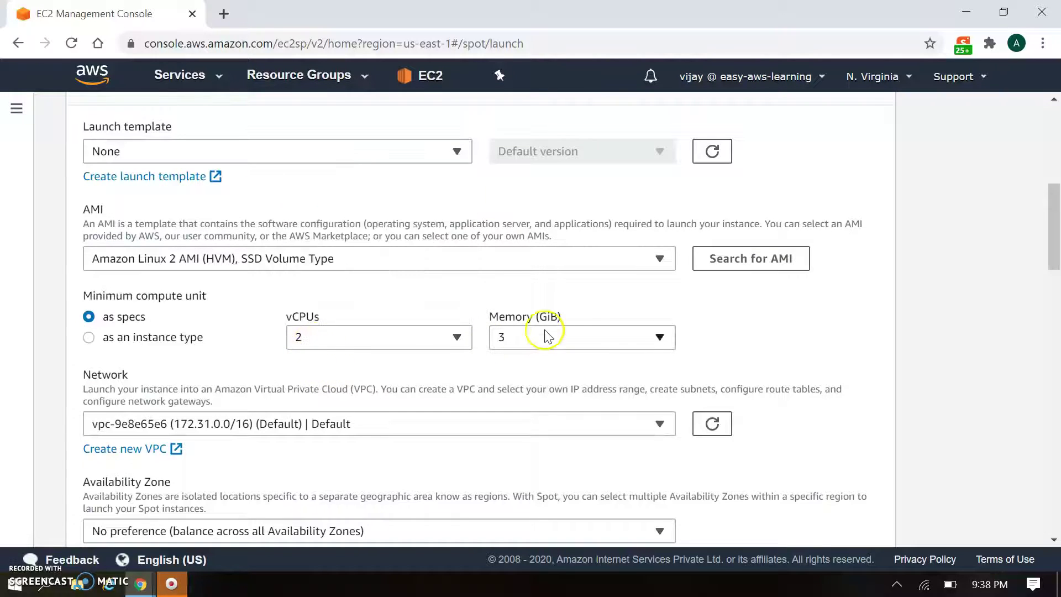
Step: Check the memory choices under specs, and define the minimum compute unit as an instance type instead
{"action": "left_click", "coordinate": [545, 336]}
{"action": "left_click", "coordinate": [528, 369]}
{"action": "left_click", "coordinate": [179, 338]}
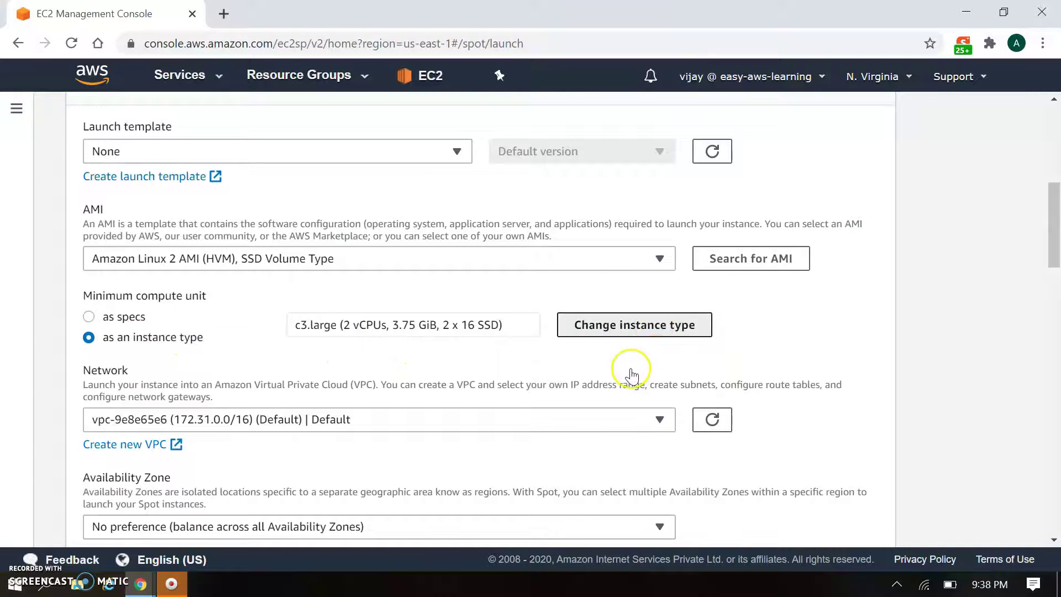
Step: Browse the list of instance types available for the minimum compute unit, and close it without selecting one
{"action": "left_click", "coordinate": [633, 331]}
{"action": "scroll", "coordinate": [440, 337], "scroll_direction": "down", "scroll_amount": 7}
{"action": "scroll", "coordinate": [430, 341], "scroll_direction": "down", "scroll_amount": 9}
{"action": "scroll", "coordinate": [437, 339], "scroll_direction": "up", "scroll_amount": 7}
{"action": "scroll", "coordinate": [437, 338], "scroll_direction": "up", "scroll_amount": 8}
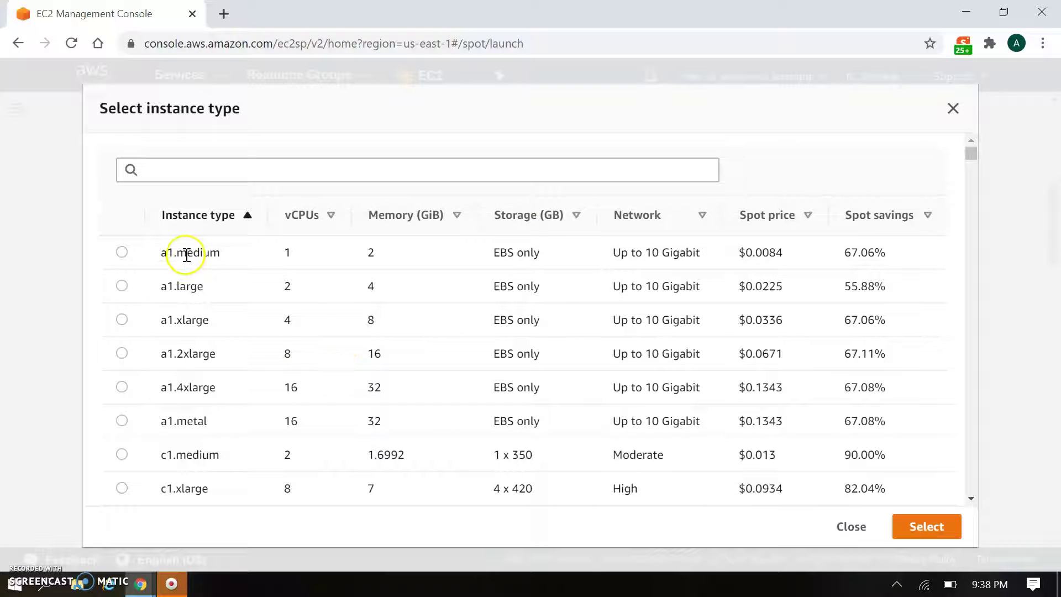
{"action": "scroll", "coordinate": [296, 356], "scroll_direction": "down", "scroll_amount": 17}
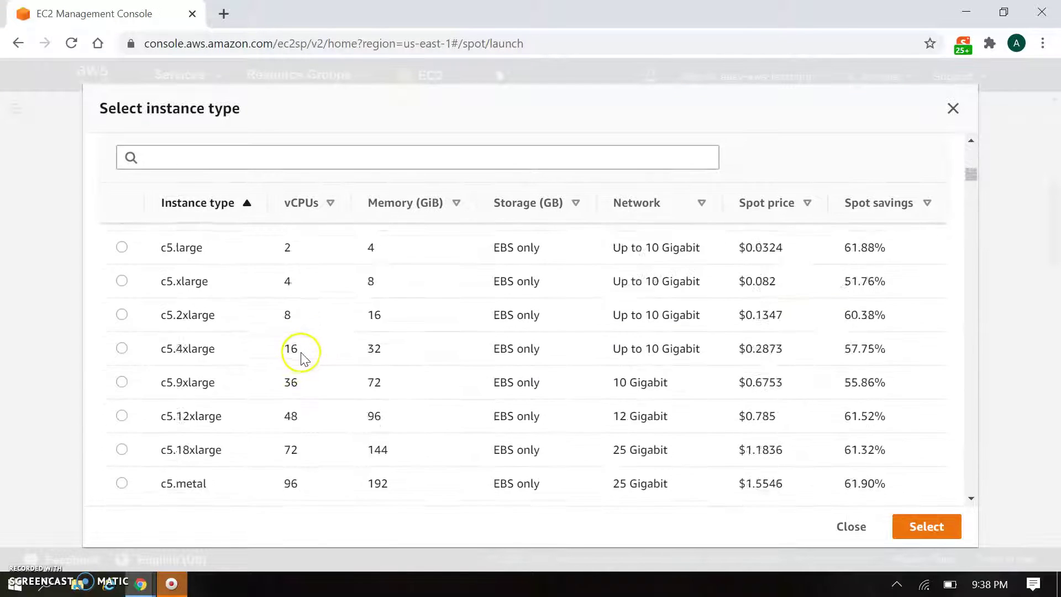
{"action": "scroll", "coordinate": [310, 357], "scroll_direction": "down", "scroll_amount": 20}
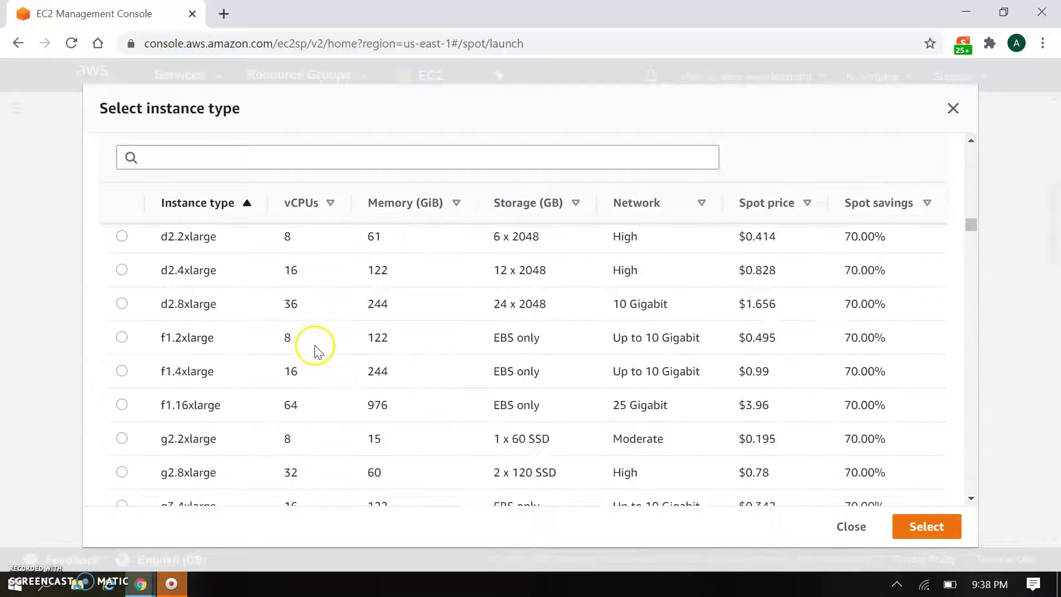
{"action": "scroll", "coordinate": [319, 347], "scroll_direction": "down", "scroll_amount": 15}
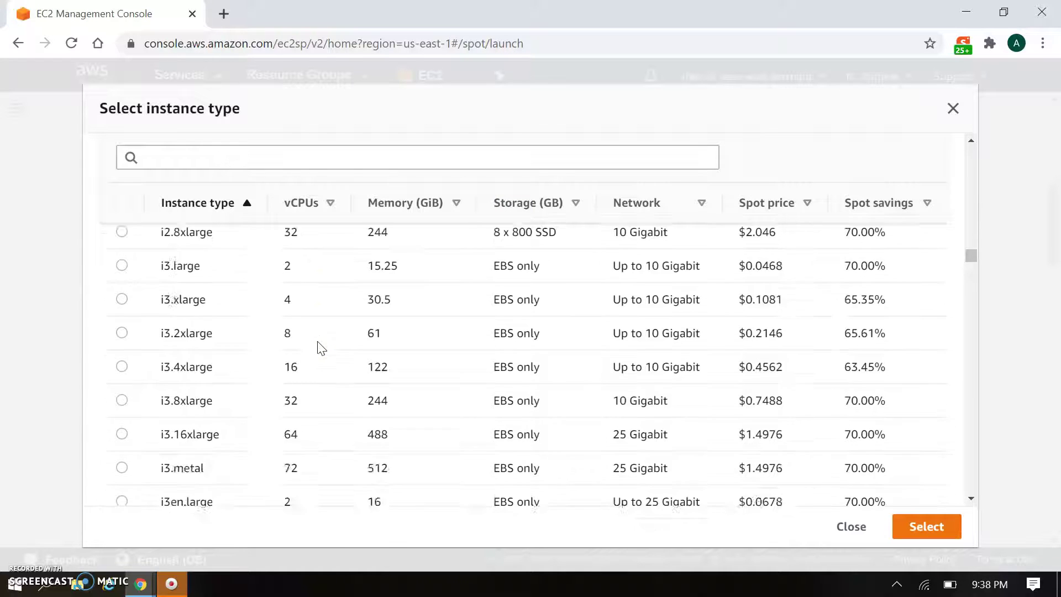
{"action": "scroll", "coordinate": [319, 348], "scroll_direction": "down", "scroll_amount": 3}
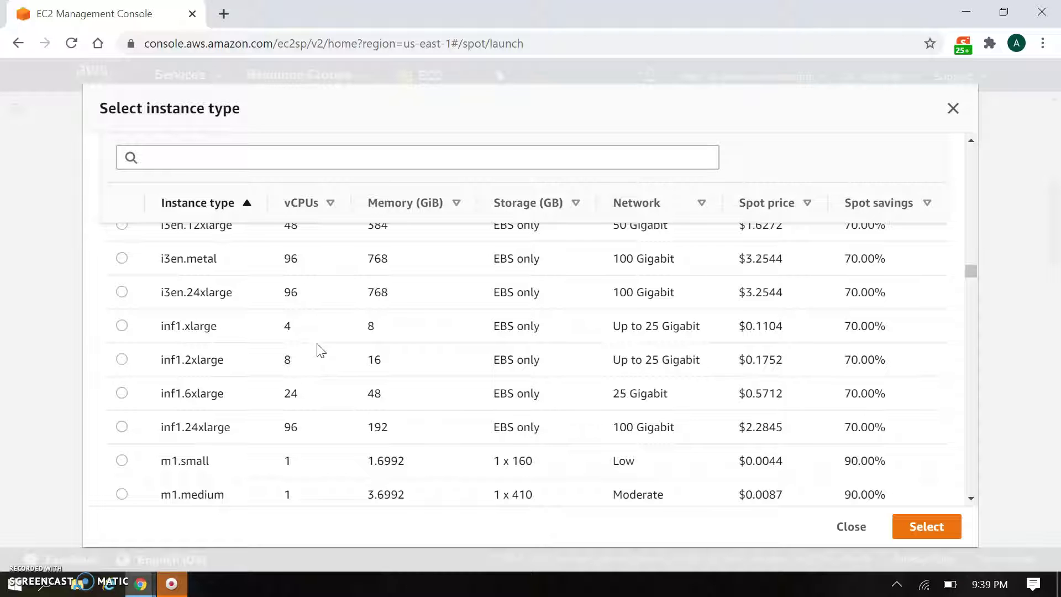
{"action": "scroll", "coordinate": [320, 350], "scroll_direction": "up", "scroll_amount": 2}
{"action": "scroll", "coordinate": [319, 349], "scroll_direction": "up", "scroll_amount": 20}
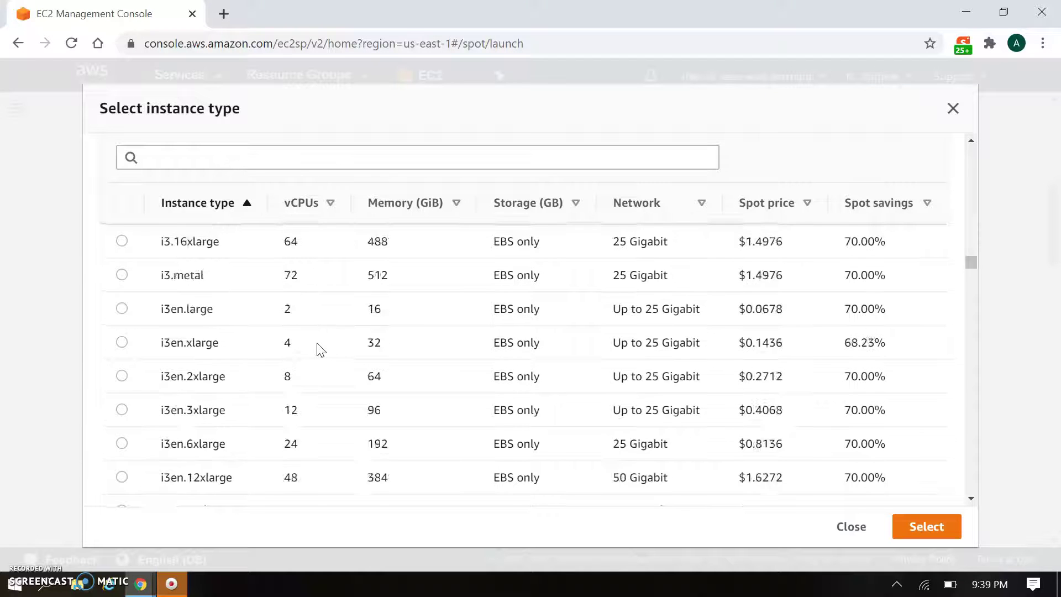
{"action": "scroll", "coordinate": [319, 349], "scroll_direction": "up", "scroll_amount": 20}
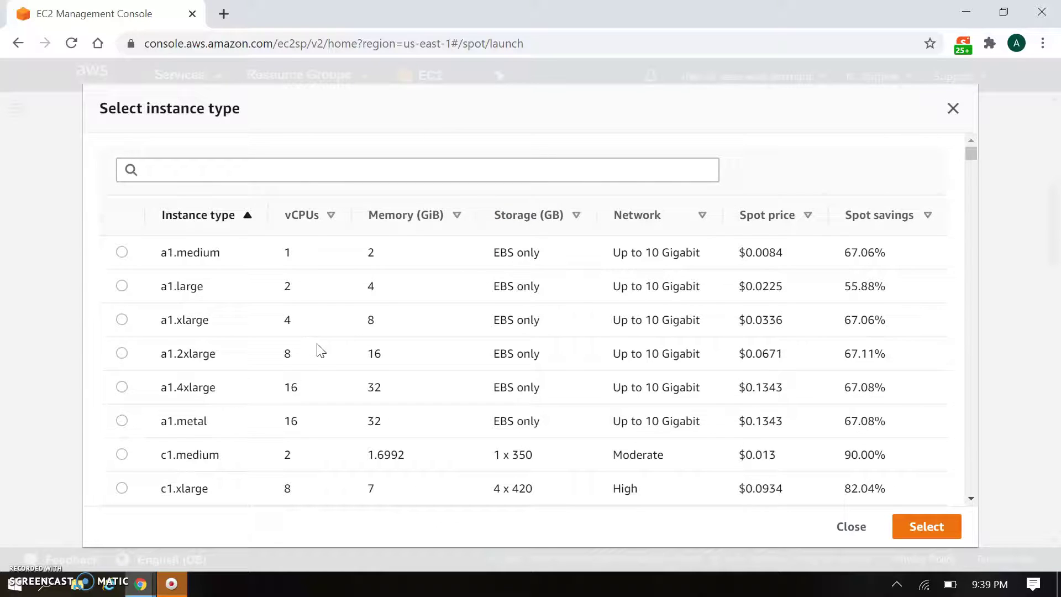
{"action": "scroll", "coordinate": [319, 349], "scroll_direction": "down", "scroll_amount": 5}
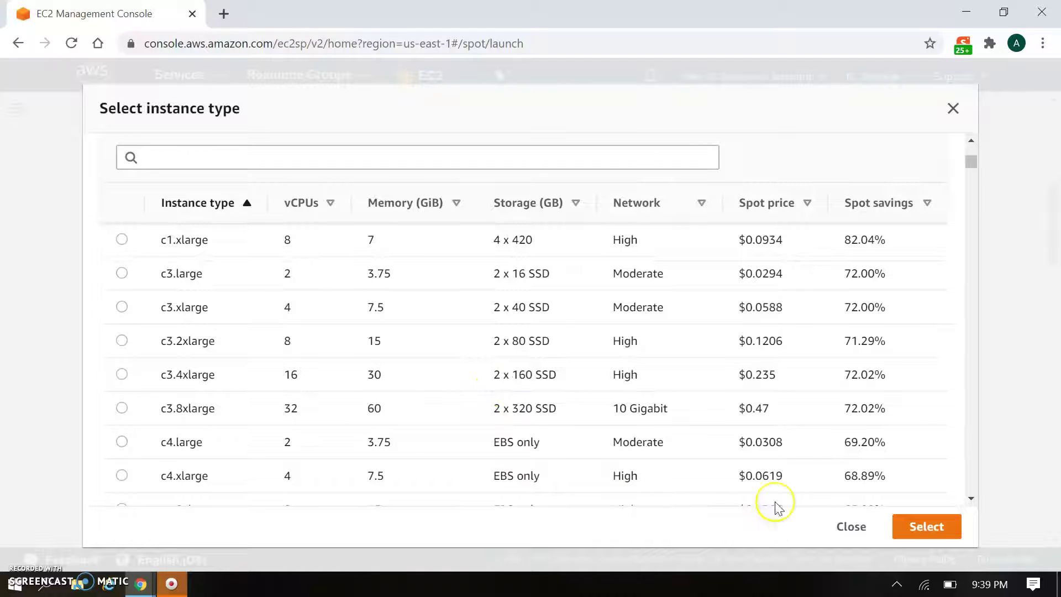
{"action": "left_click", "coordinate": [859, 528]}
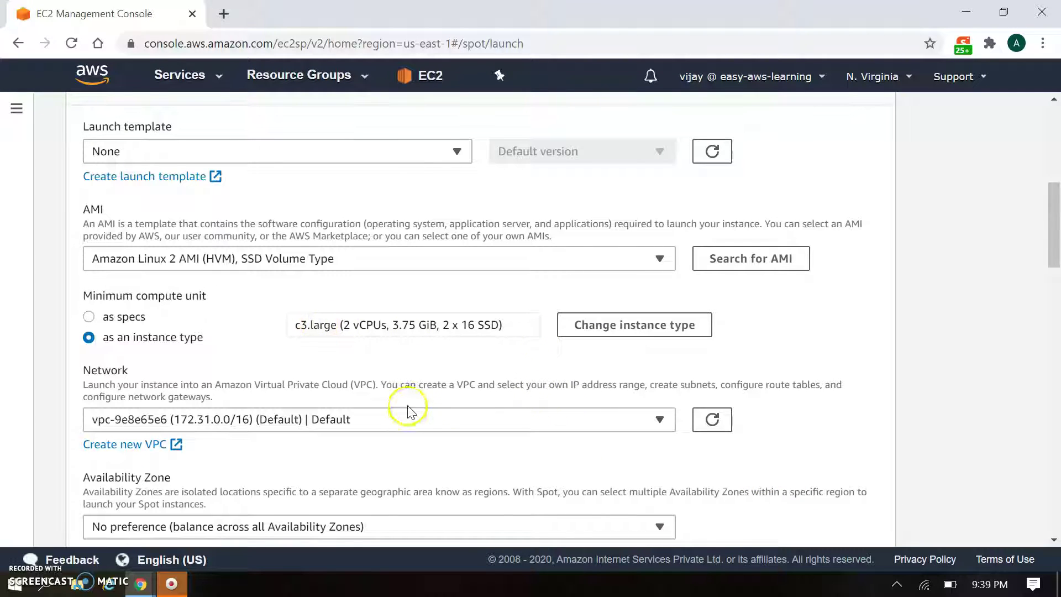
Step: Review the network and key pair settings and check the choices offered for Availability Zone
{"action": "scroll", "coordinate": [408, 411], "scroll_direction": "down", "scroll_amount": 1}
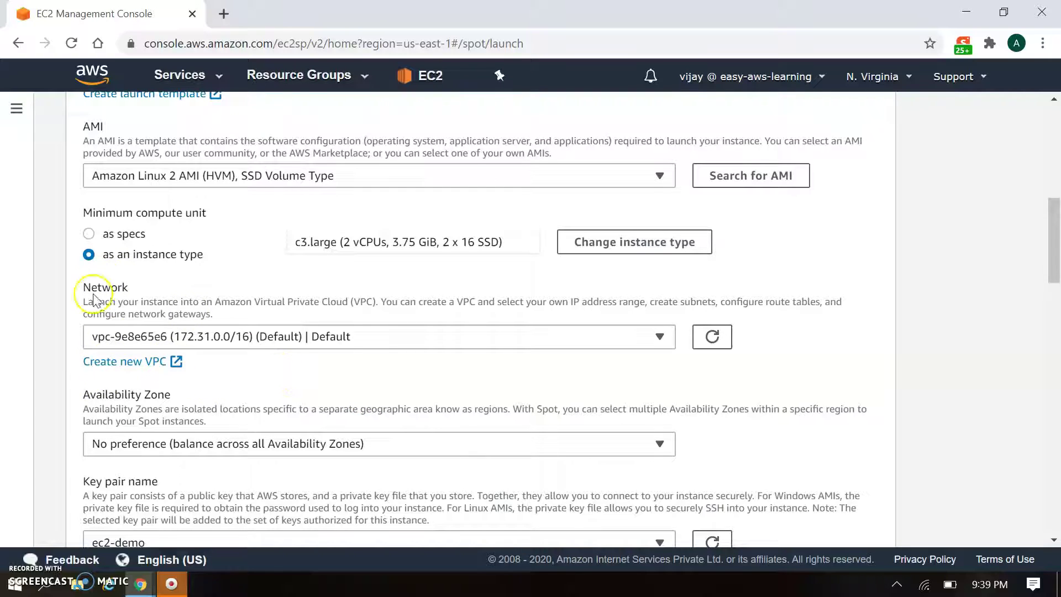
{"action": "scroll", "coordinate": [325, 344], "scroll_direction": "down", "scroll_amount": 1}
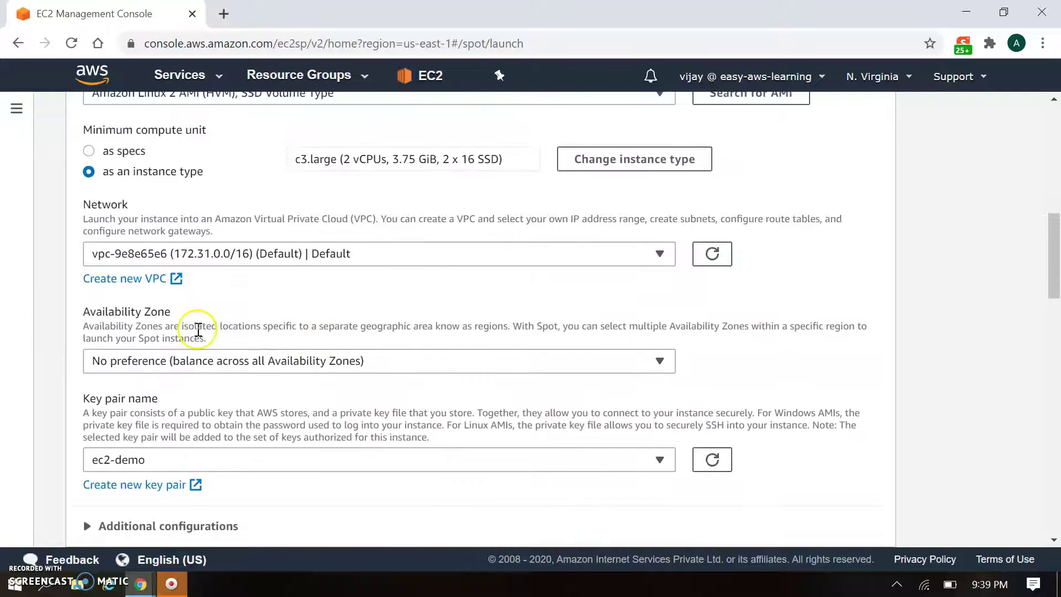
{"action": "left_click", "coordinate": [323, 358]}
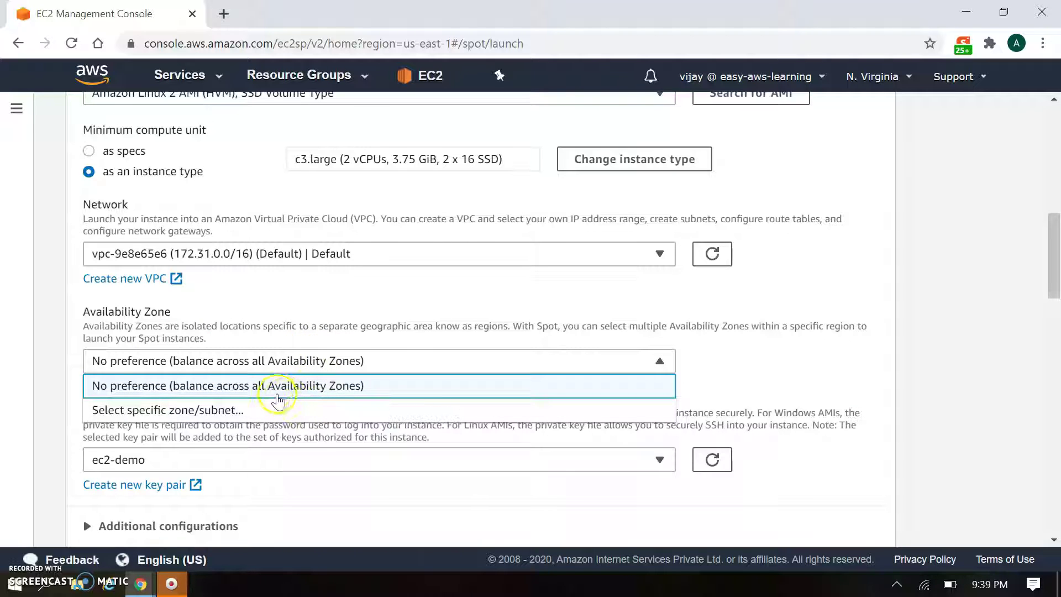
{"action": "left_click", "coordinate": [310, 329]}
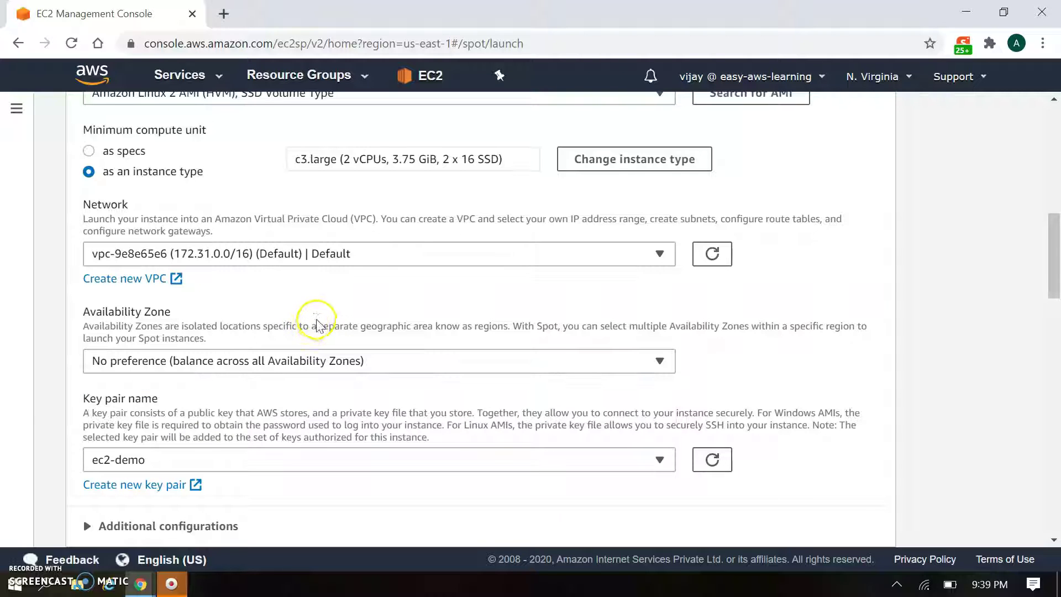
{"action": "scroll", "coordinate": [306, 323], "scroll_direction": "down", "scroll_amount": 1}
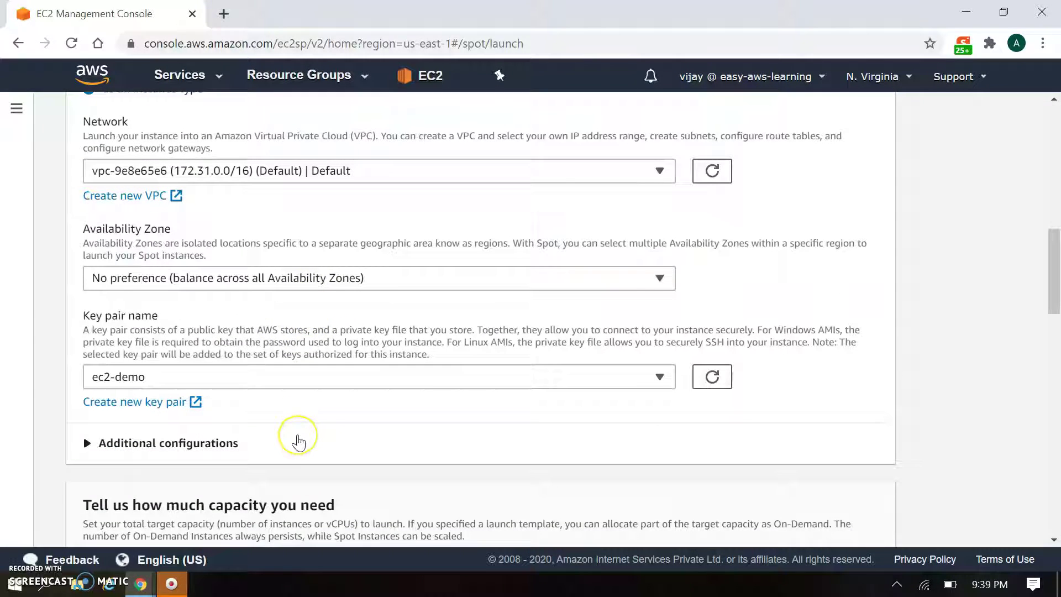
{"action": "scroll", "coordinate": [299, 442], "scroll_direction": "down", "scroll_amount": 1}
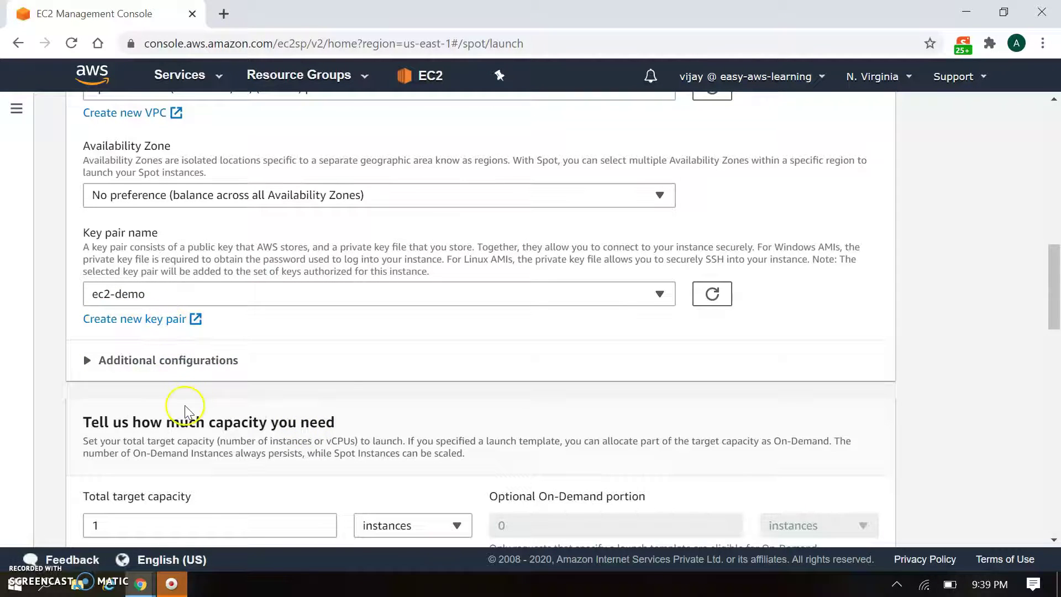
Step: Expand Additional configurations, review the EBS optimization, instance store and EBS volume settings, and collapse the section again
{"action": "scroll", "coordinate": [188, 412], "scroll_direction": "down", "scroll_amount": 1}
{"action": "left_click", "coordinate": [171, 279]}
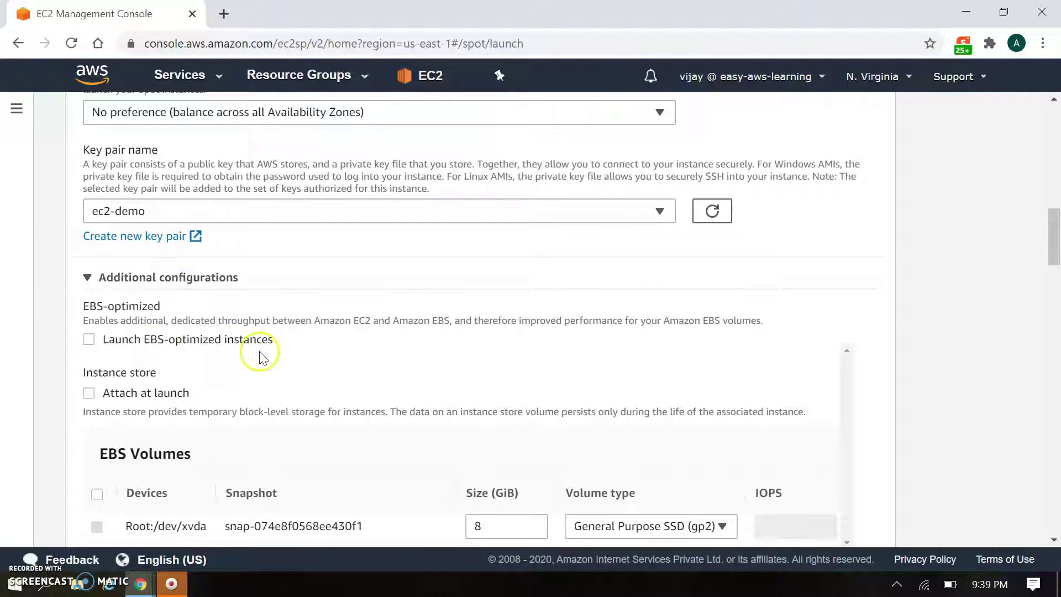
{"action": "scroll", "coordinate": [284, 363], "scroll_direction": "down", "scroll_amount": 1}
{"action": "scroll", "coordinate": [286, 364], "scroll_direction": "down", "scroll_amount": 1}
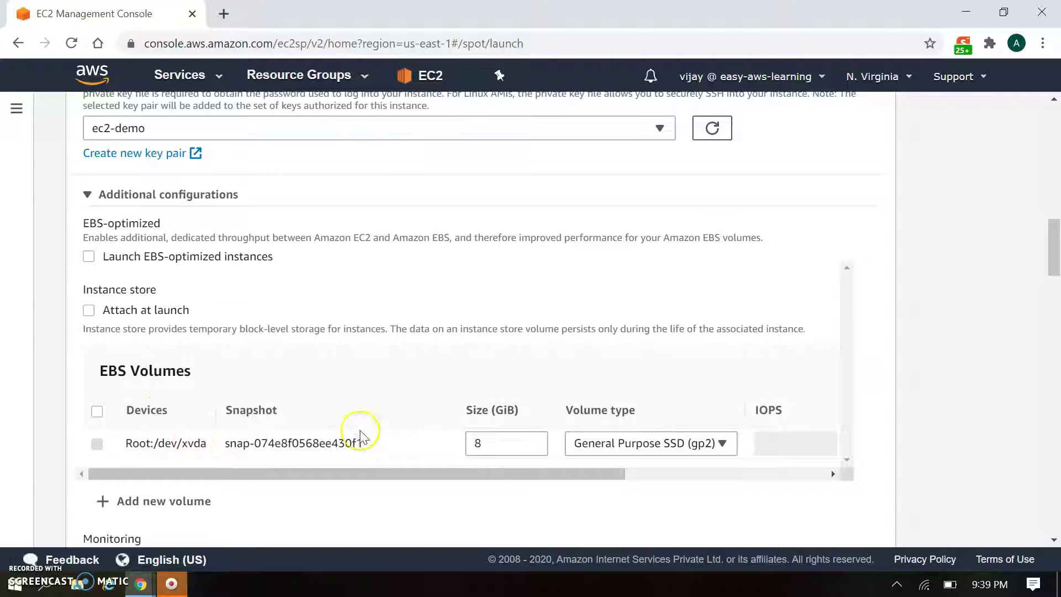
{"action": "left_click_drag", "start_coordinate": [501, 473], "coordinate": [431, 473]}
{"action": "scroll", "coordinate": [260, 431], "scroll_direction": "up", "scroll_amount": 1}
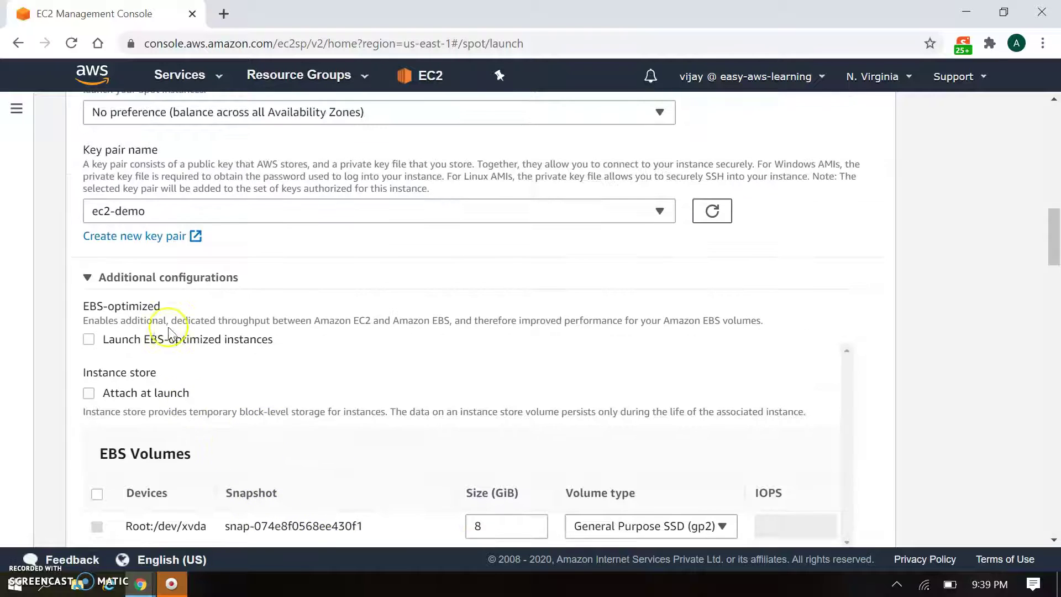
{"action": "left_click", "coordinate": [145, 278]}
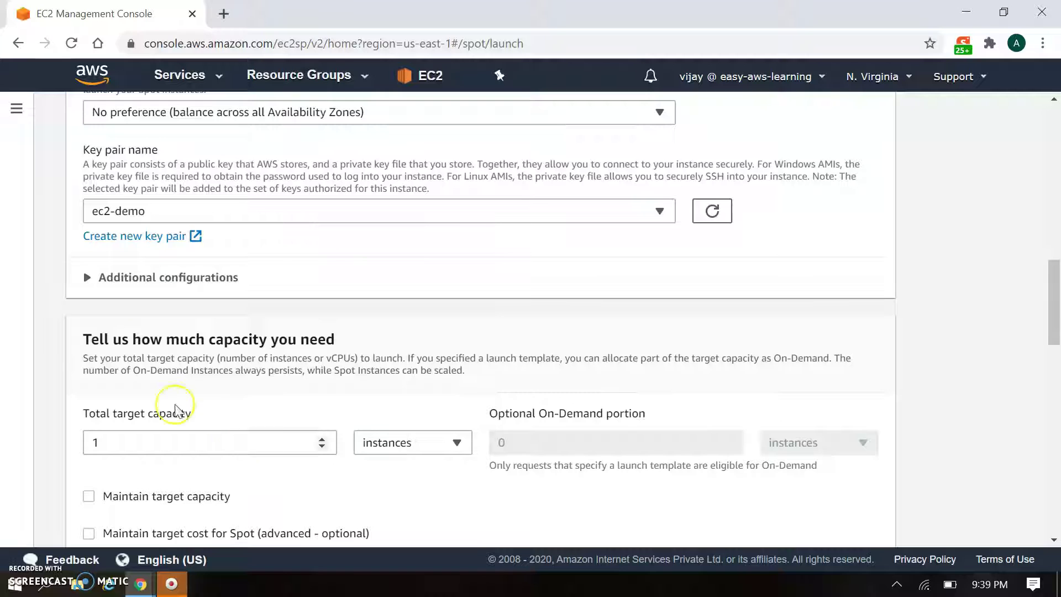
Step: Review the capacity section, examining the total target capacity and the choices for its unit
{"action": "left_click_drag", "start_coordinate": [134, 338], "coordinate": [339, 372]}
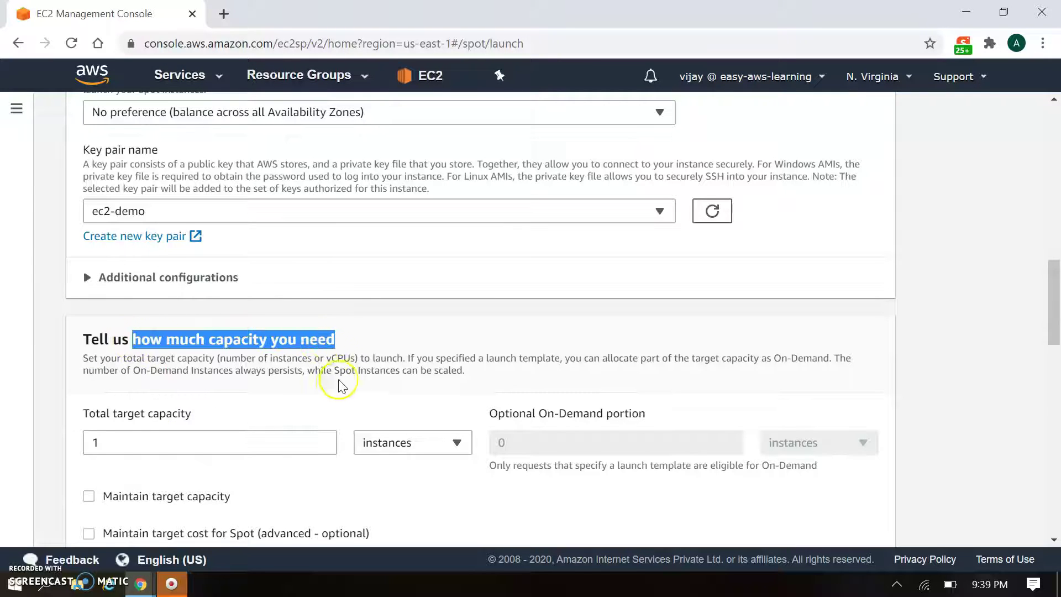
{"action": "scroll", "coordinate": [339, 386], "scroll_direction": "down", "scroll_amount": 2}
{"action": "left_click", "coordinate": [213, 364]}
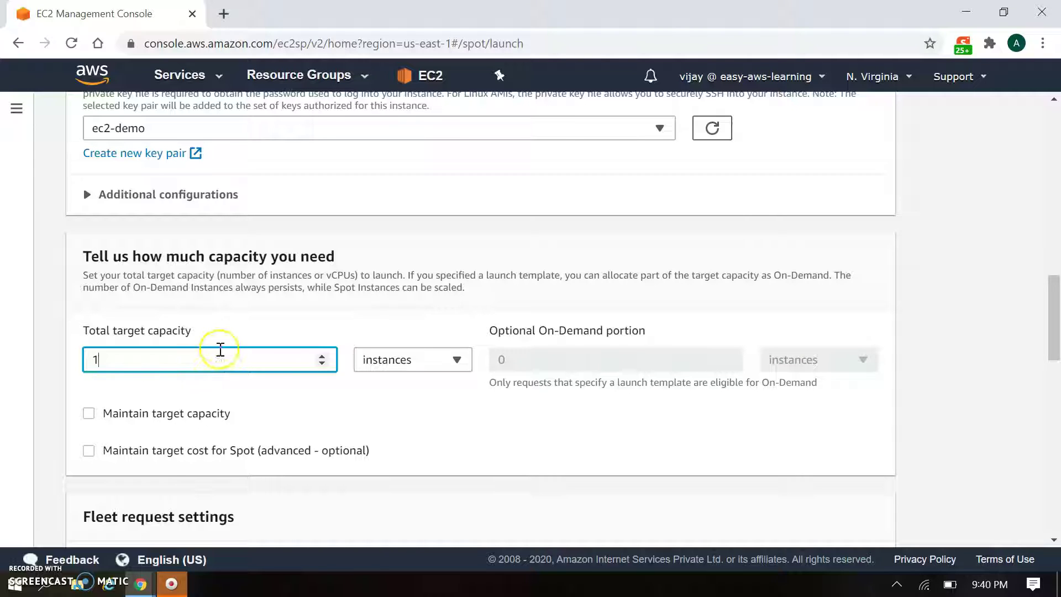
{"action": "left_click", "coordinate": [388, 365]}
{"action": "left_click", "coordinate": [387, 368]}
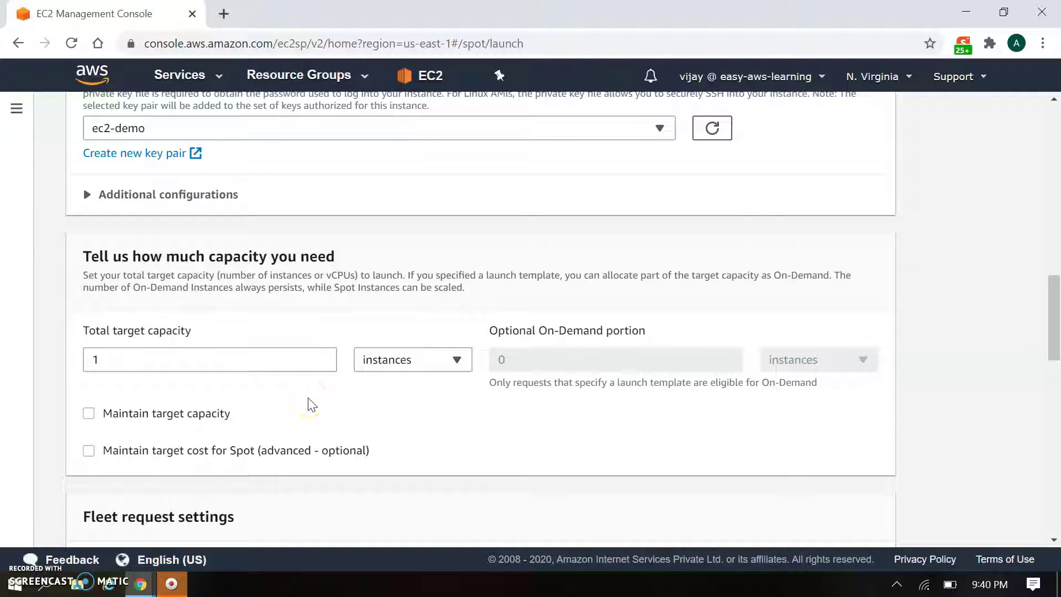
{"action": "left_click", "coordinate": [414, 366]}
{"action": "left_click", "coordinate": [414, 367]}
Step: Examine the fleet request settings, including the recommended instance types, the fleet strength and the fleet allocation strategy
{"action": "scroll", "coordinate": [303, 422], "scroll_direction": "down", "scroll_amount": 1}
{"action": "scroll", "coordinate": [304, 427], "scroll_direction": "down", "scroll_amount": 2}
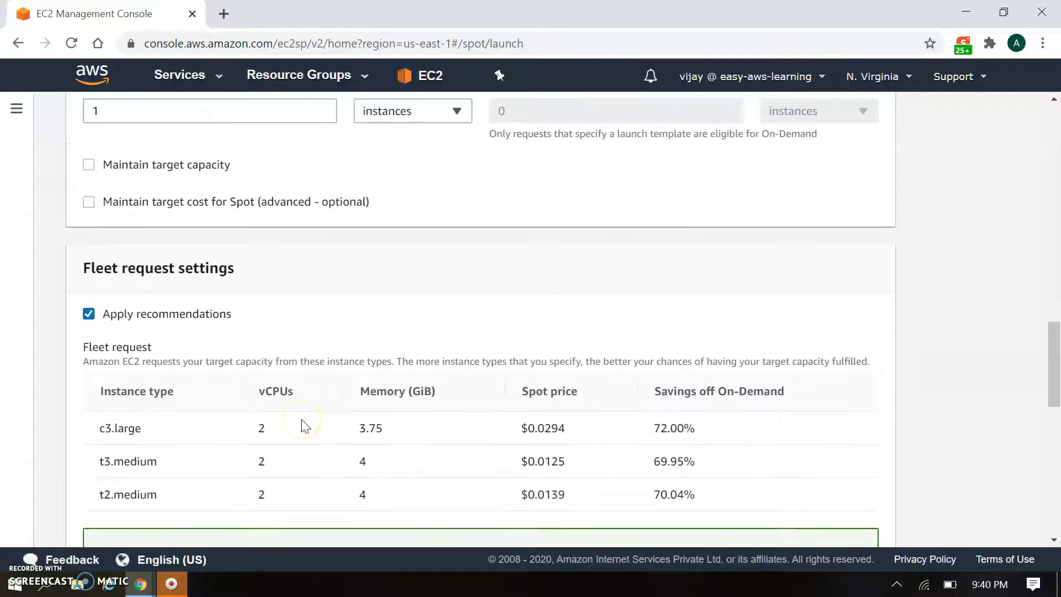
{"action": "scroll", "coordinate": [190, 339], "scroll_direction": "down", "scroll_amount": 2}
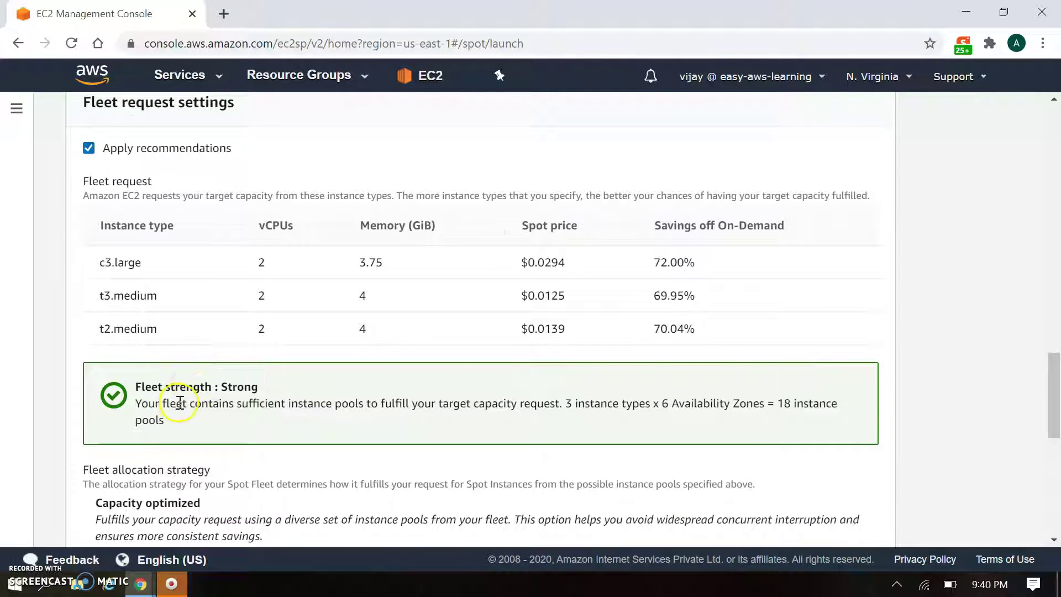
{"action": "scroll", "coordinate": [179, 402], "scroll_direction": "down", "scroll_amount": 1}
{"action": "left_click_drag", "start_coordinate": [84, 387], "coordinate": [213, 426]}
{"action": "left_click", "coordinate": [199, 353]}
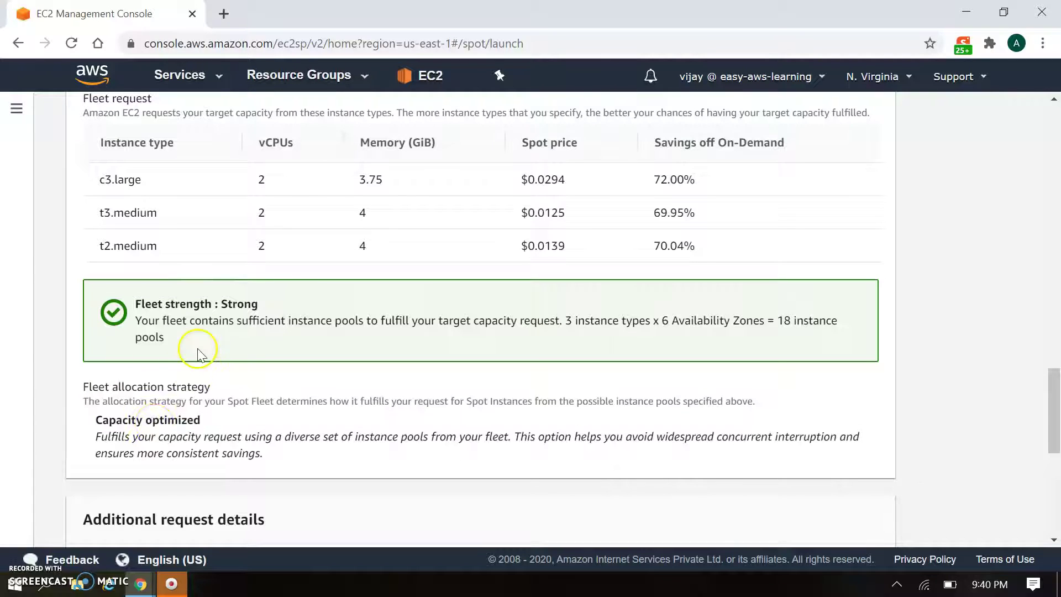
{"action": "left_click_drag", "start_coordinate": [176, 321], "coordinate": [282, 315]}
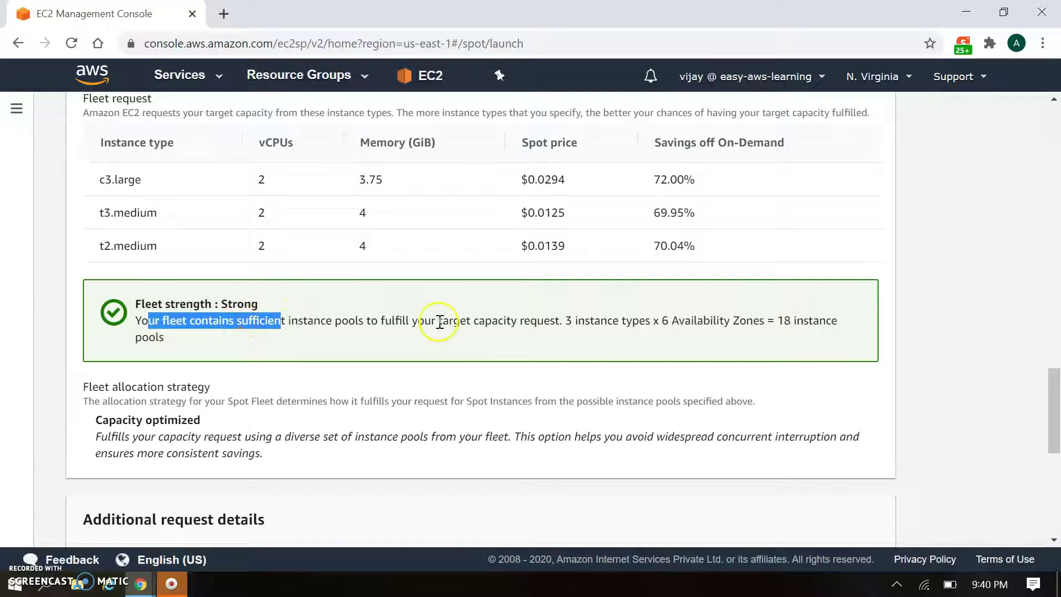
{"action": "left_click_drag", "start_coordinate": [461, 321], "coordinate": [655, 345]}
{"action": "left_click", "coordinate": [600, 344]}
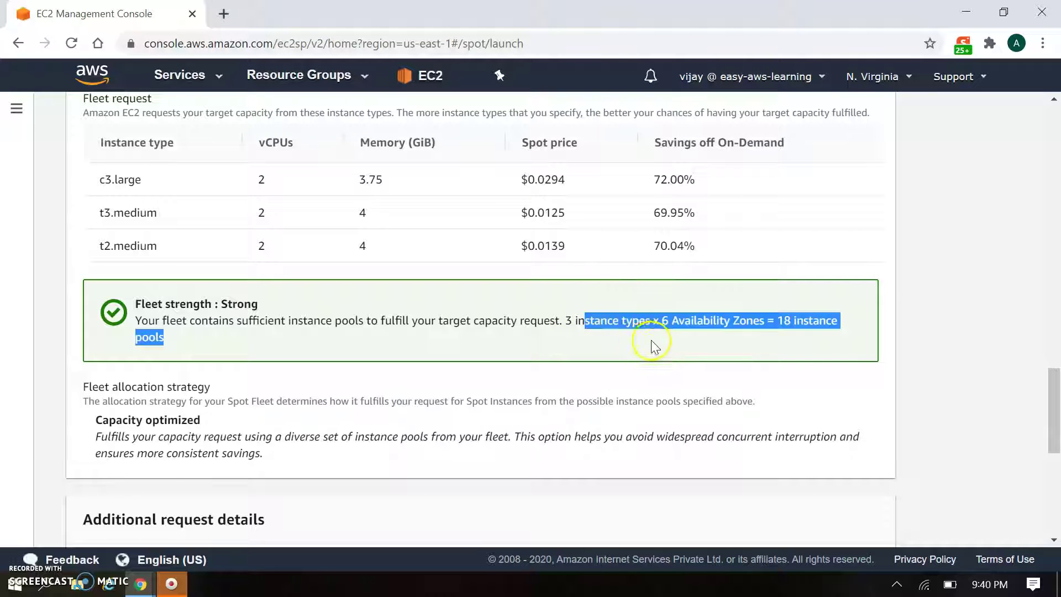
{"action": "left_click", "coordinate": [666, 337]}
{"action": "double_click", "coordinate": [796, 319]}
{"action": "scroll", "coordinate": [308, 375], "scroll_direction": "up", "scroll_amount": 1}
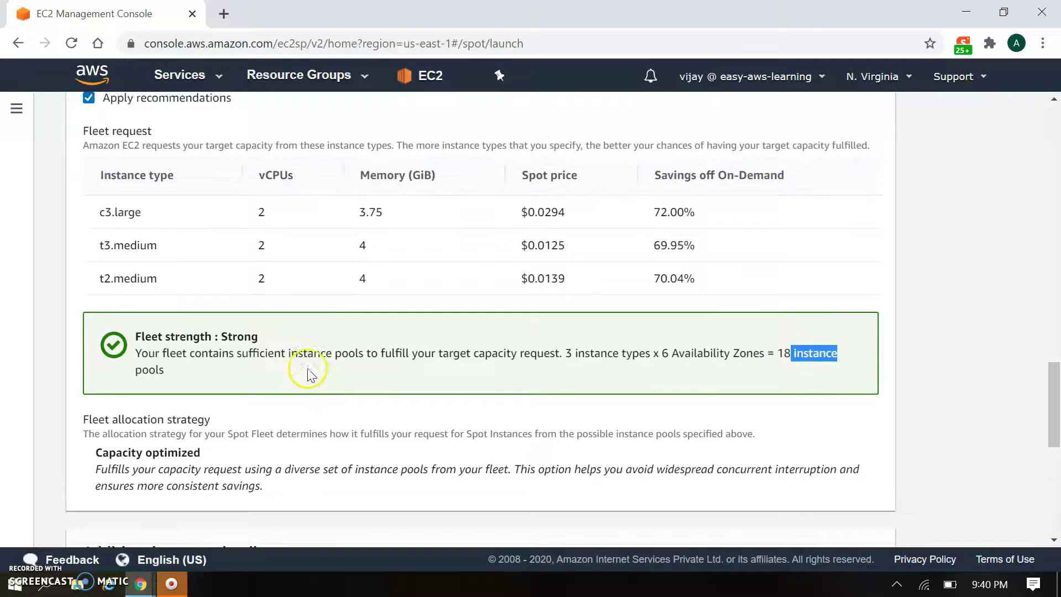
{"action": "scroll", "coordinate": [308, 375], "scroll_direction": "up", "scroll_amount": 4}
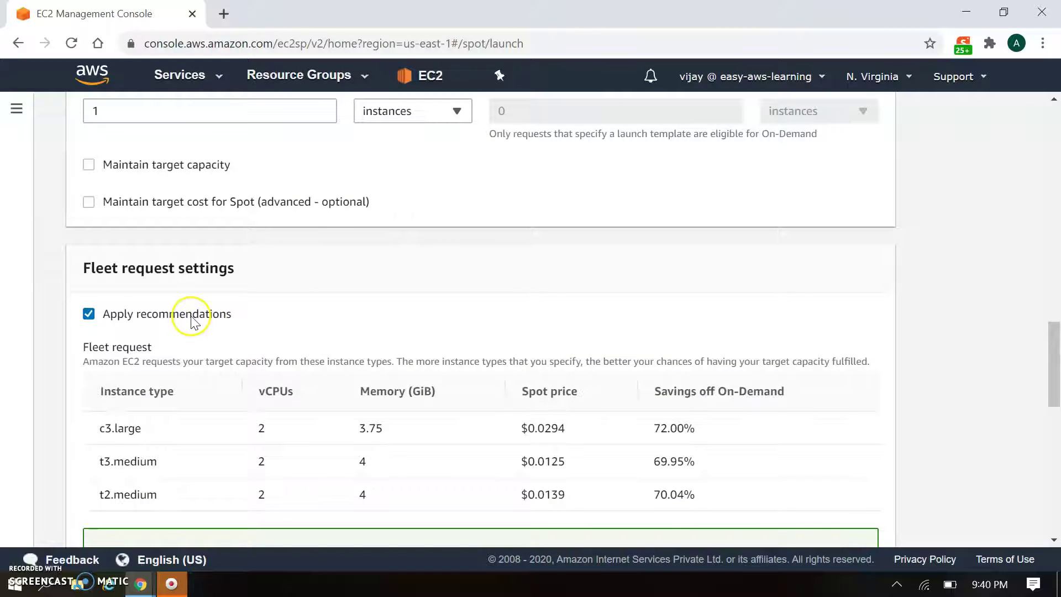
Step: Turn off Apply recommendations for the fleet request and review the editable instance list and fleet recommendations
{"action": "left_click", "coordinate": [193, 322]}
{"action": "scroll", "coordinate": [280, 349], "scroll_direction": "down", "scroll_amount": 3}
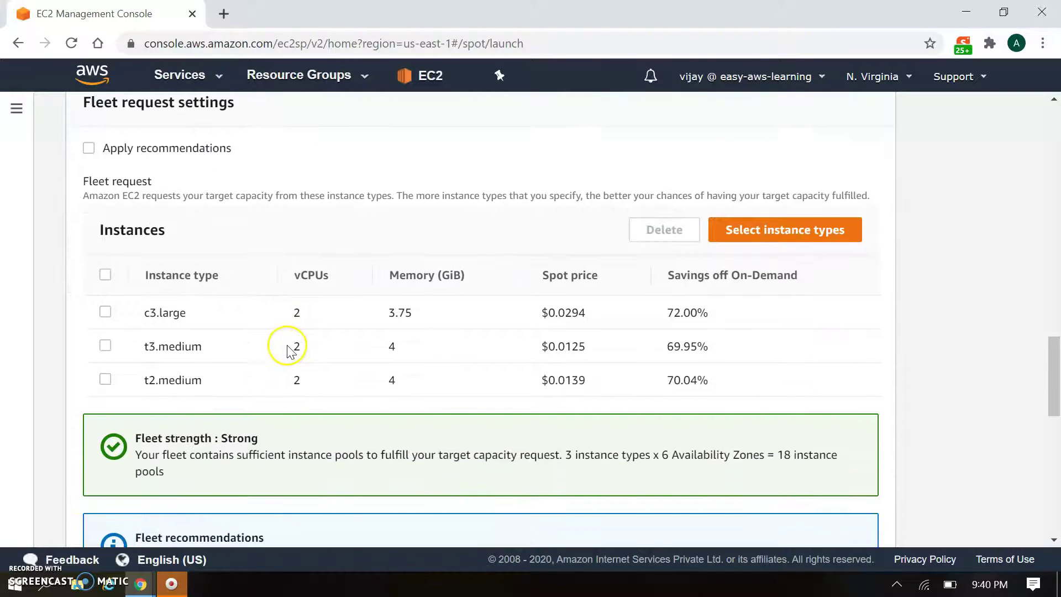
{"action": "scroll", "coordinate": [287, 349], "scroll_direction": "down", "scroll_amount": 1}
{"action": "scroll", "coordinate": [356, 348], "scroll_direction": "down", "scroll_amount": 2}
{"action": "scroll", "coordinate": [492, 308], "scroll_direction": "down", "scroll_amount": 1}
{"action": "scroll", "coordinate": [550, 276], "scroll_direction": "up", "scroll_amount": 4}
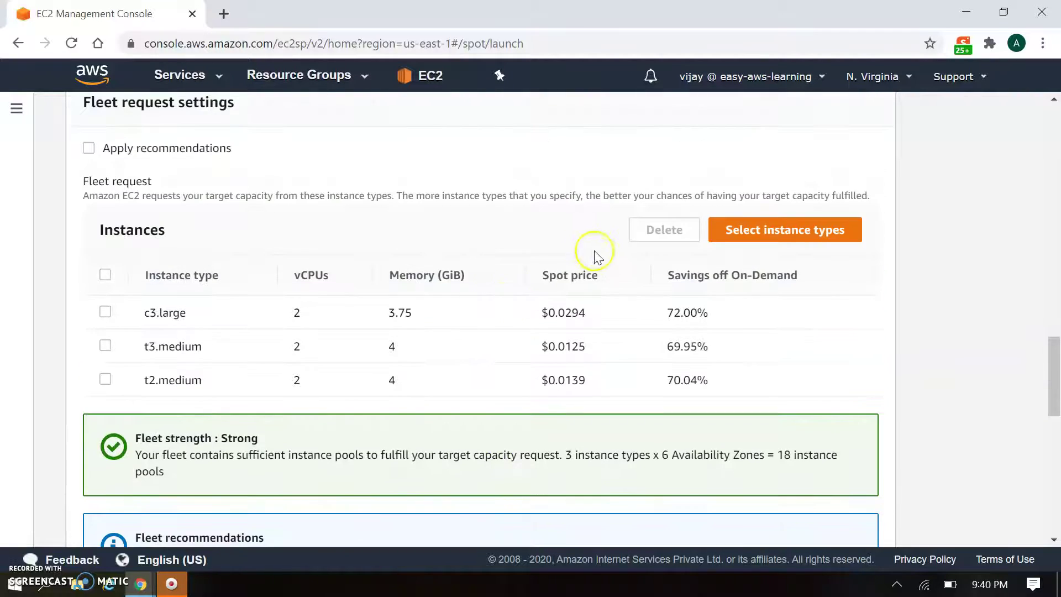
Step: Add the c5.large instance type to the fleet request and check the updated instance list
{"action": "left_click", "coordinate": [763, 232]}
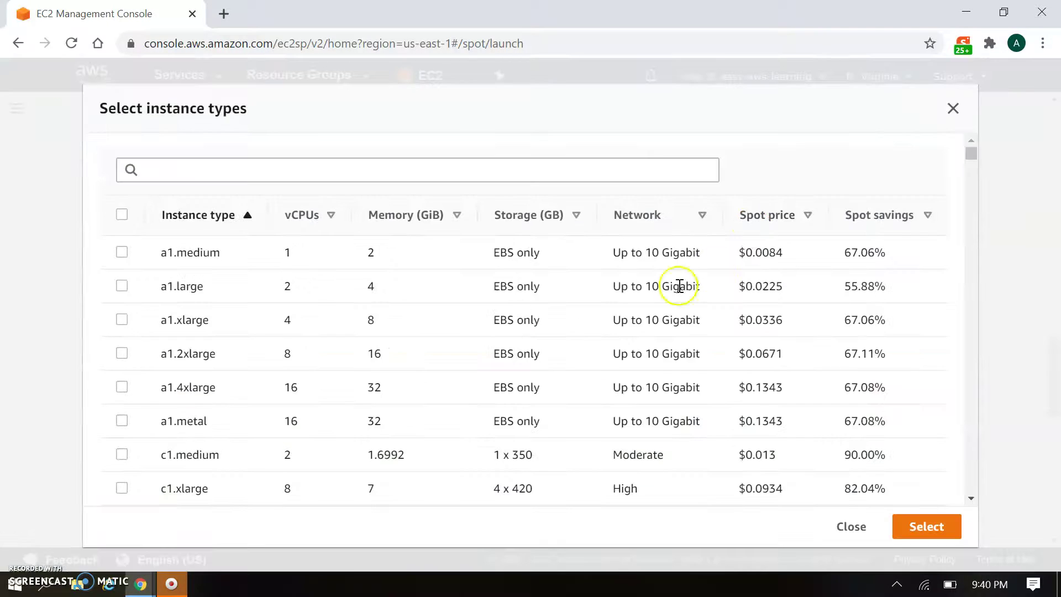
{"action": "scroll", "coordinate": [391, 293], "scroll_direction": "down", "scroll_amount": 2}
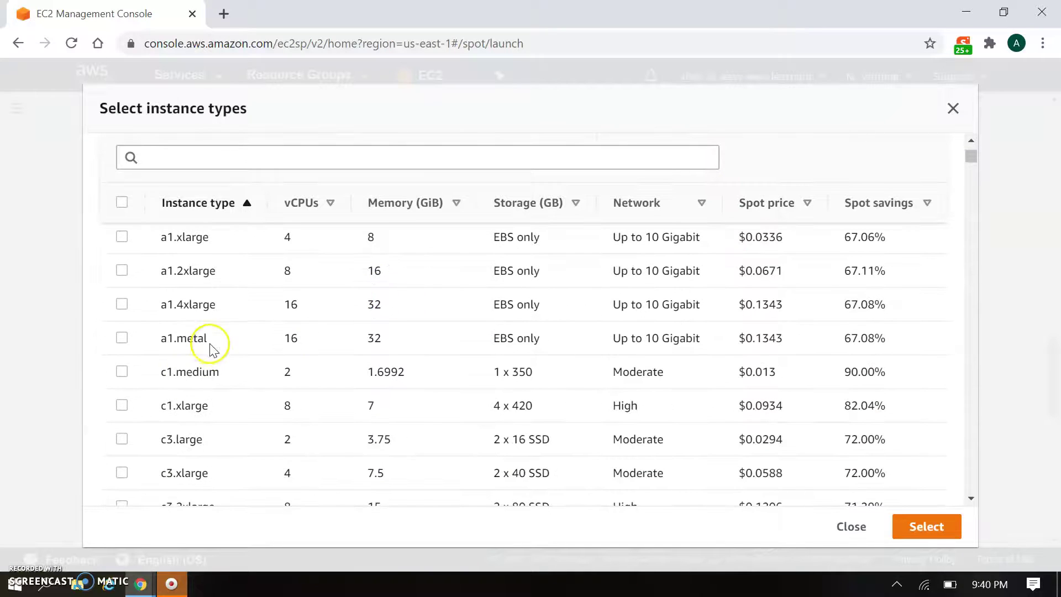
{"action": "scroll", "coordinate": [211, 348], "scroll_direction": "down", "scroll_amount": 7}
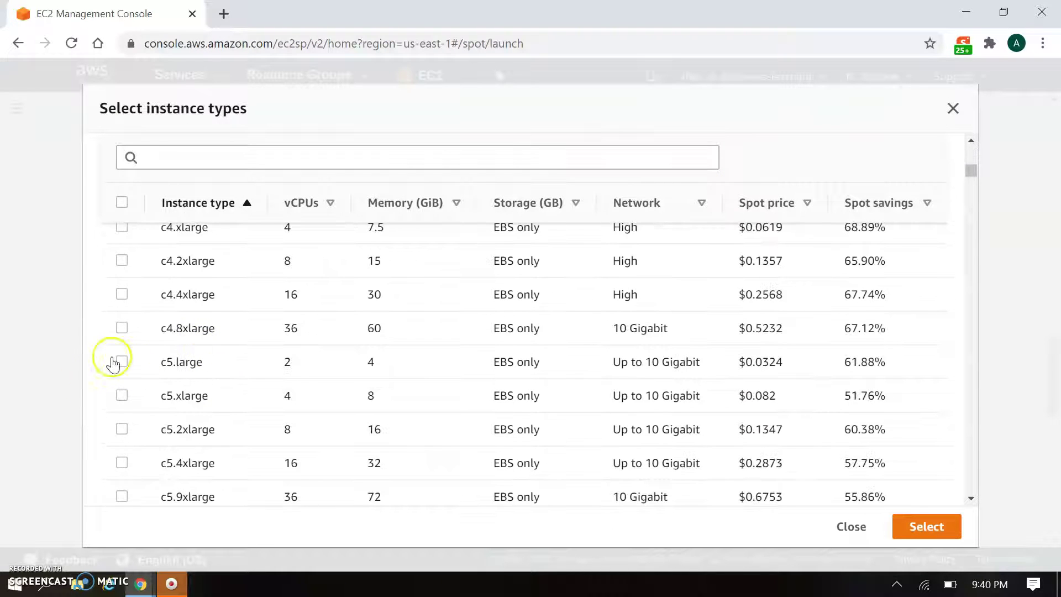
{"action": "left_click", "coordinate": [122, 361]}
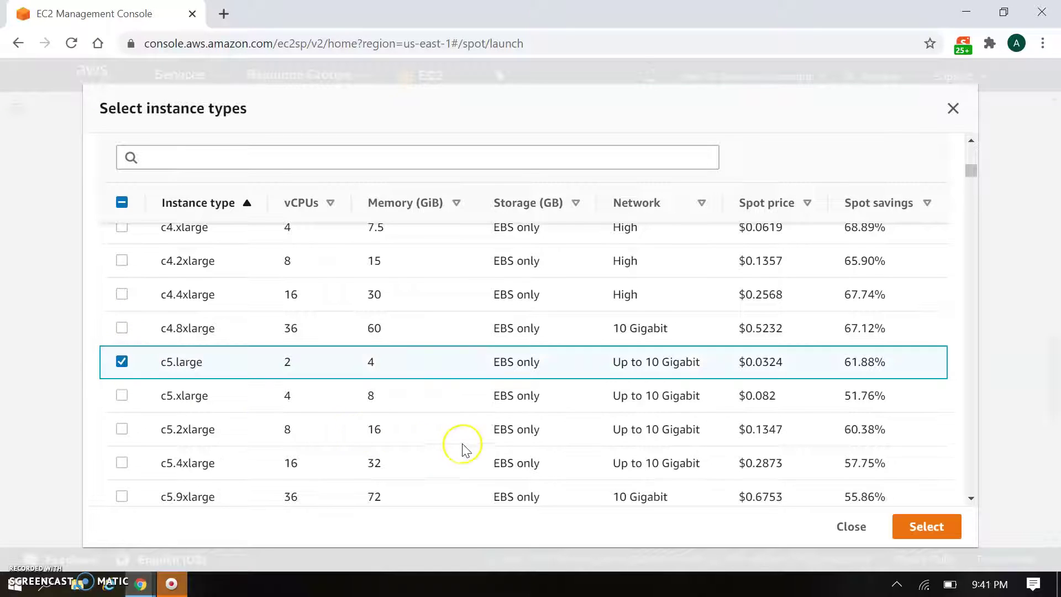
{"action": "left_click", "coordinate": [914, 528]}
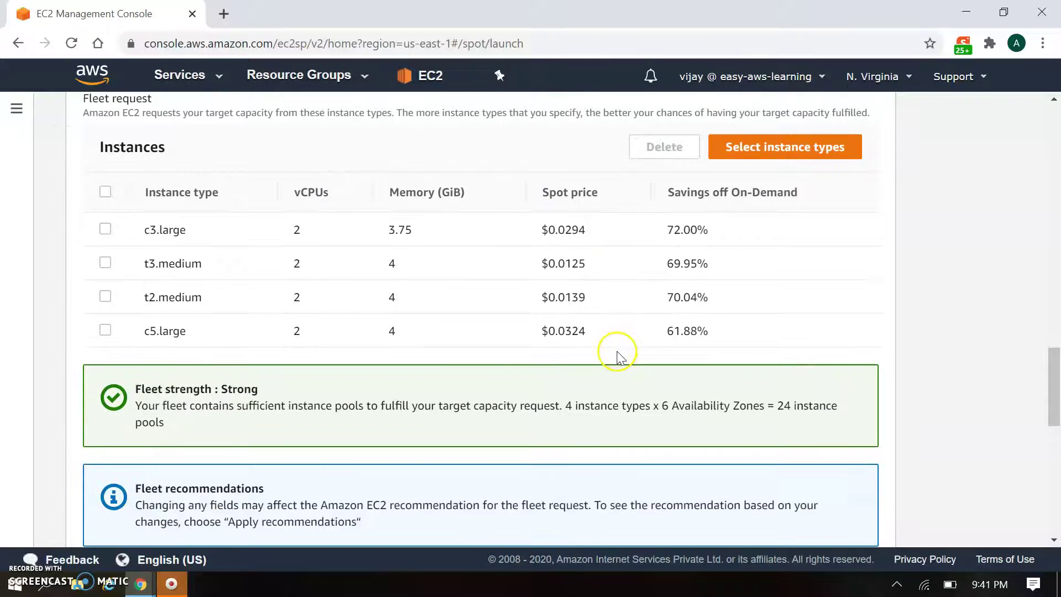
{"action": "left_click_drag", "start_coordinate": [157, 228], "coordinate": [201, 308]}
{"action": "left_click", "coordinate": [201, 326]}
Step: Review the fleet strength and allocation strategy options, and set the fleet allocation strategy to Lowest price
{"action": "scroll", "coordinate": [206, 326], "scroll_direction": "down", "scroll_amount": 1}
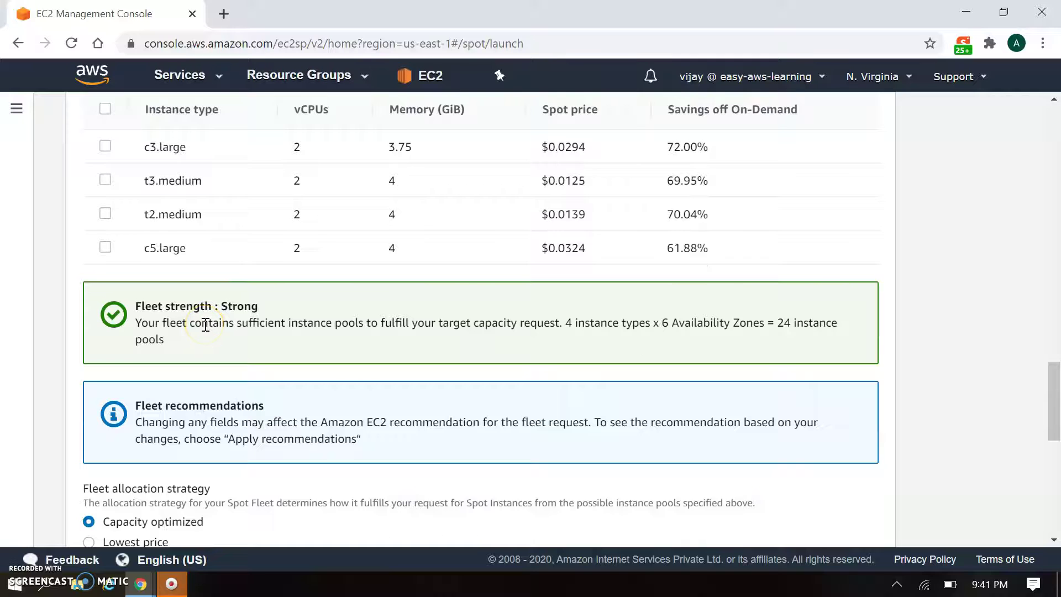
{"action": "scroll", "coordinate": [205, 325], "scroll_direction": "down", "scroll_amount": 1}
{"action": "scroll", "coordinate": [196, 439], "scroll_direction": "down", "scroll_amount": 1}
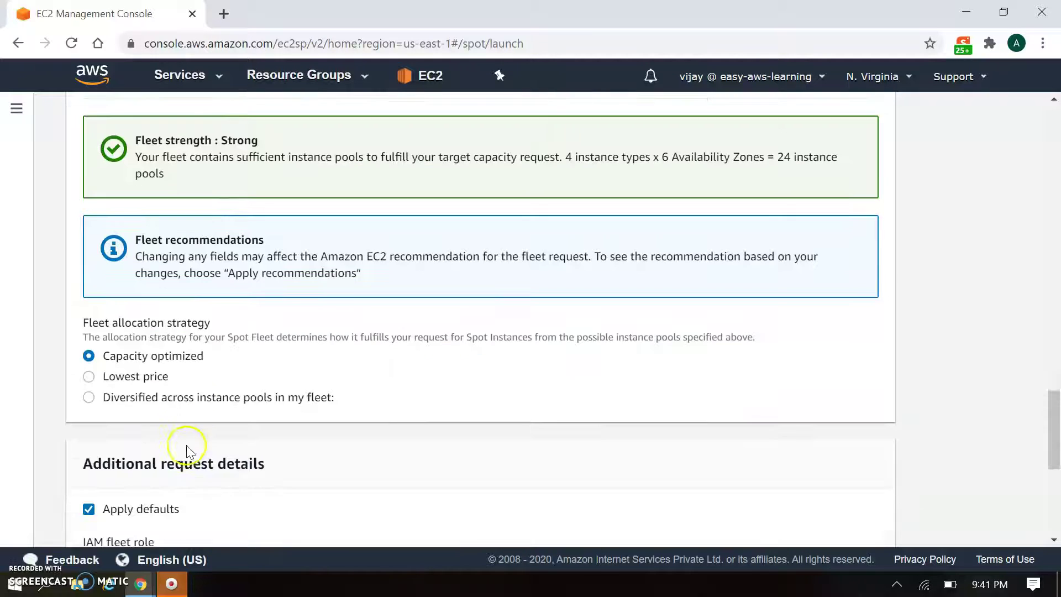
{"action": "left_click_drag", "start_coordinate": [106, 356], "coordinate": [116, 356]}
{"action": "left_click_drag", "start_coordinate": [210, 348], "coordinate": [232, 366]}
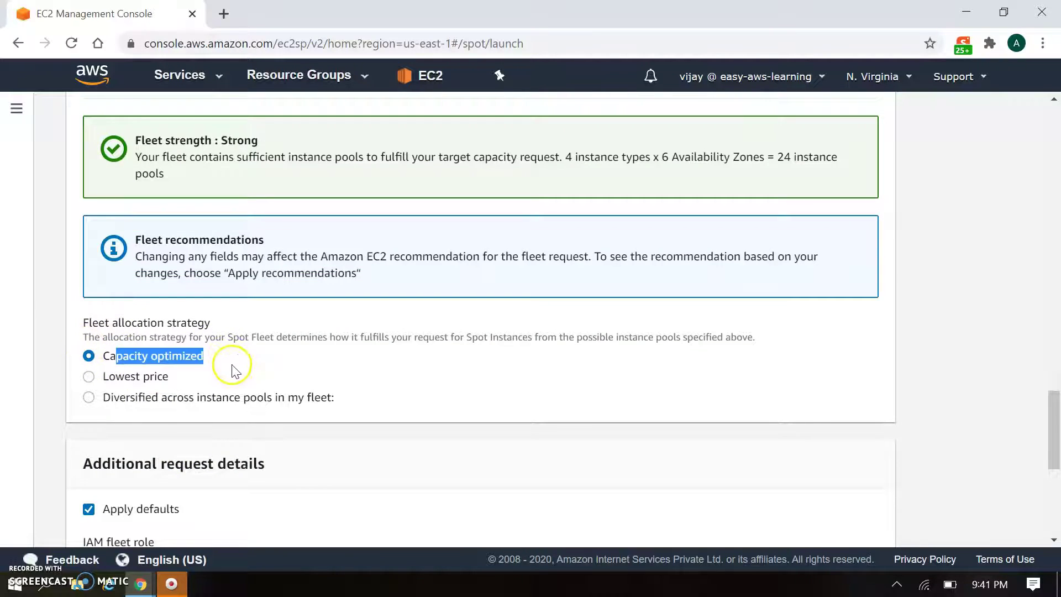
{"action": "left_click_drag", "start_coordinate": [124, 377], "coordinate": [354, 428]}
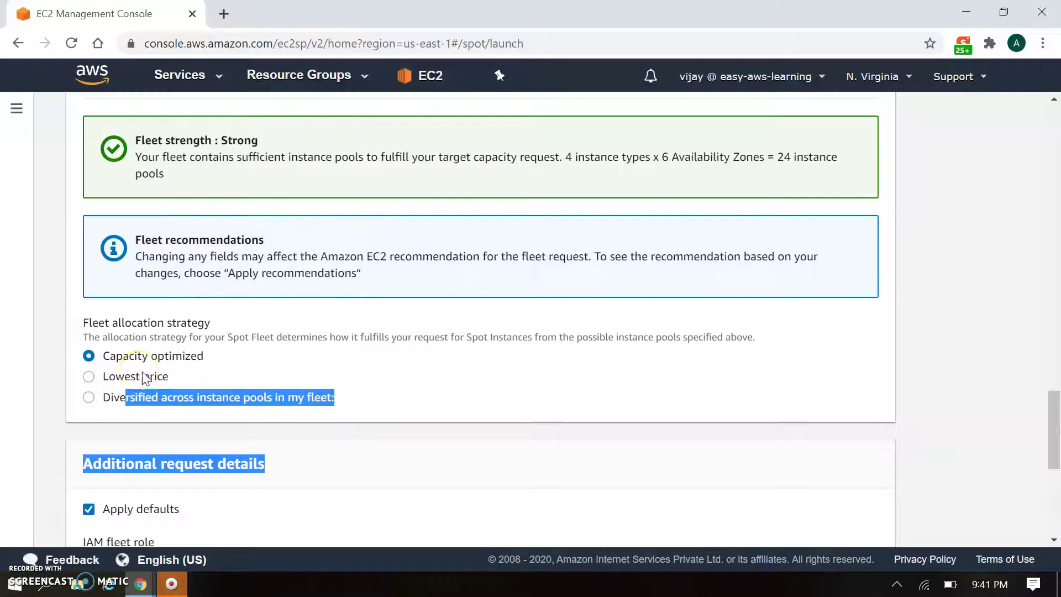
{"action": "scroll", "coordinate": [147, 381], "scroll_direction": "down", "scroll_amount": 1}
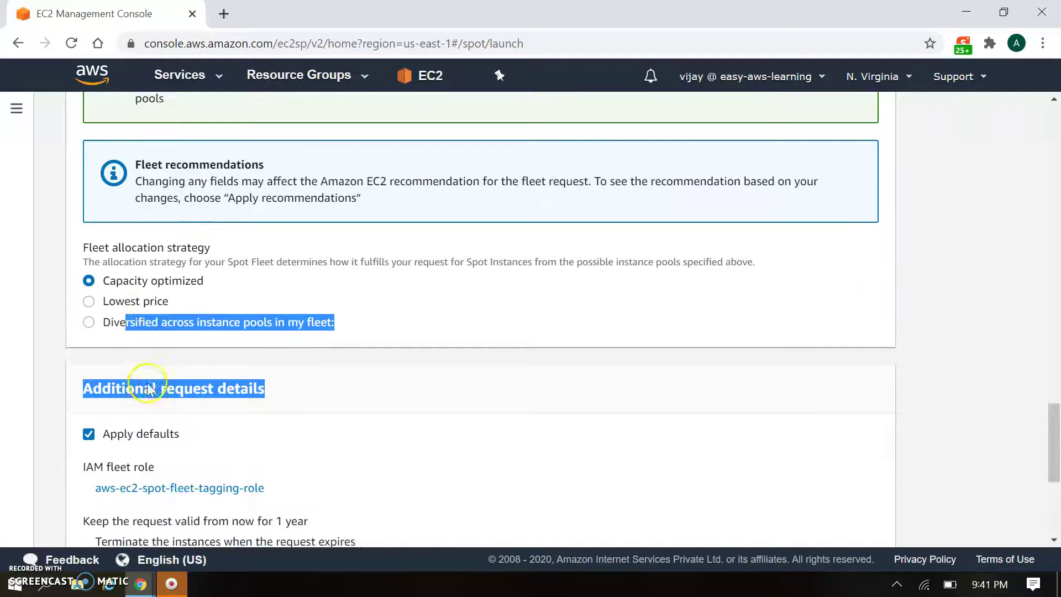
{"action": "left_click", "coordinate": [121, 297]}
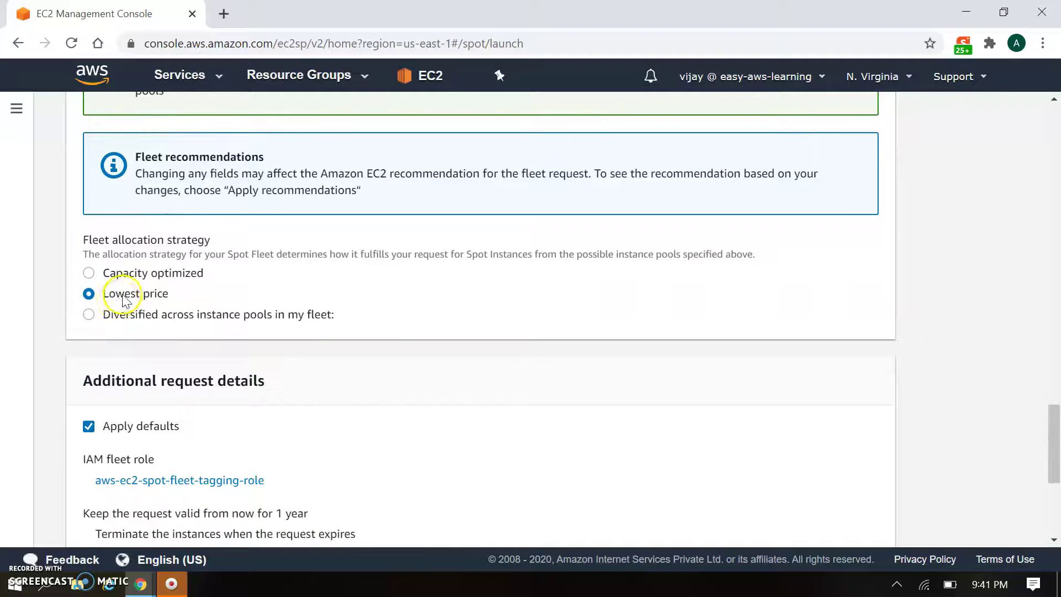
Step: Turn off Apply defaults in the additional request details and review the fleet role, maximum price, validity and load balancing settings
{"action": "scroll", "coordinate": [260, 409], "scroll_direction": "down", "scroll_amount": 3}
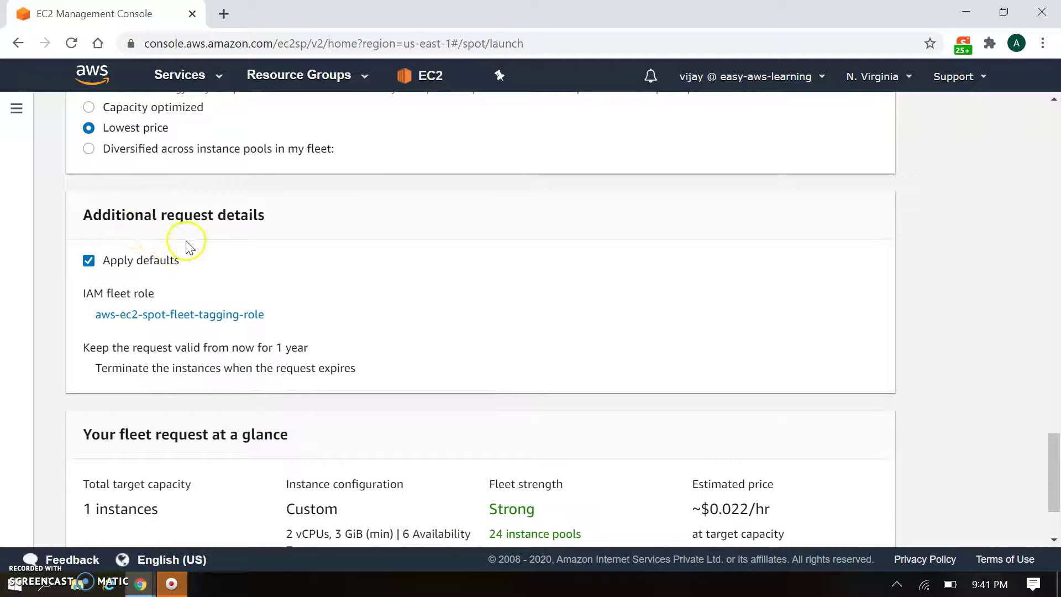
{"action": "left_click", "coordinate": [155, 260]}
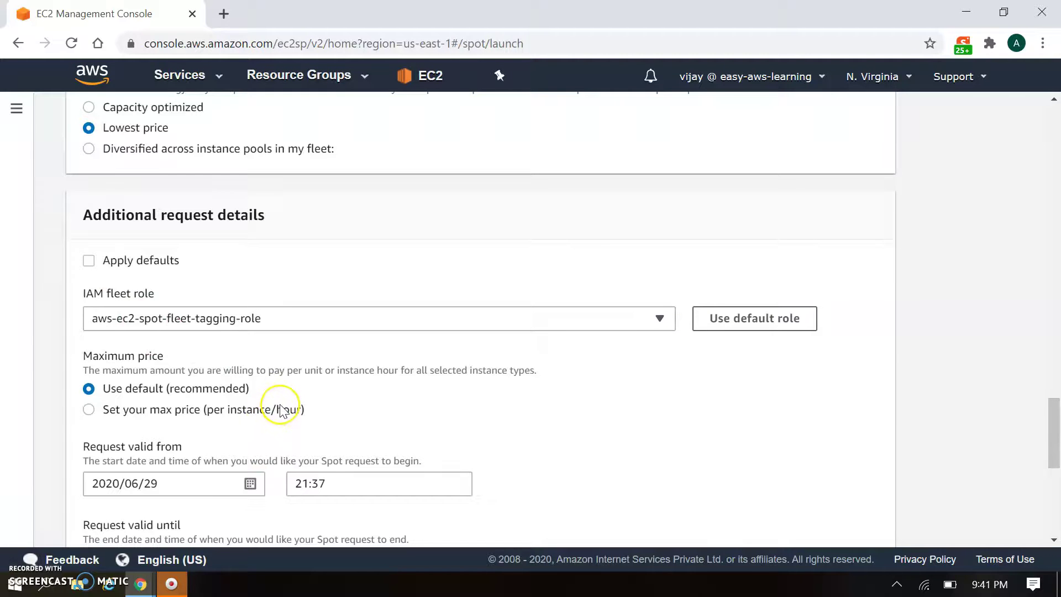
{"action": "scroll", "coordinate": [280, 411], "scroll_direction": "down", "scroll_amount": 5}
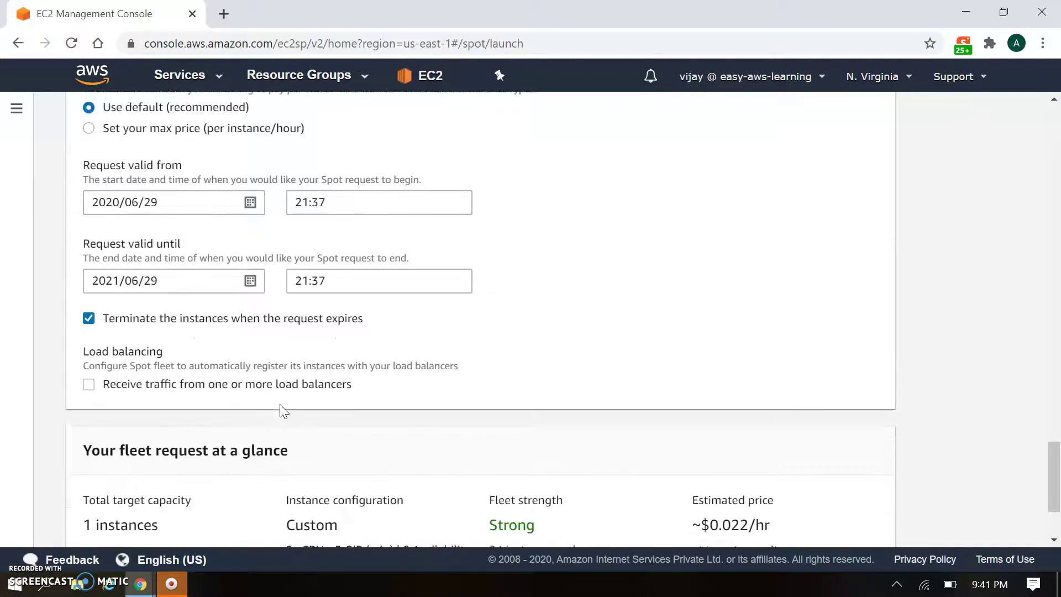
Step: Examine the fleet request summary, including fleet strength, instance pools and estimated savings, and return to the start of the request form
{"action": "scroll", "coordinate": [282, 411], "scroll_direction": "down", "scroll_amount": 3}
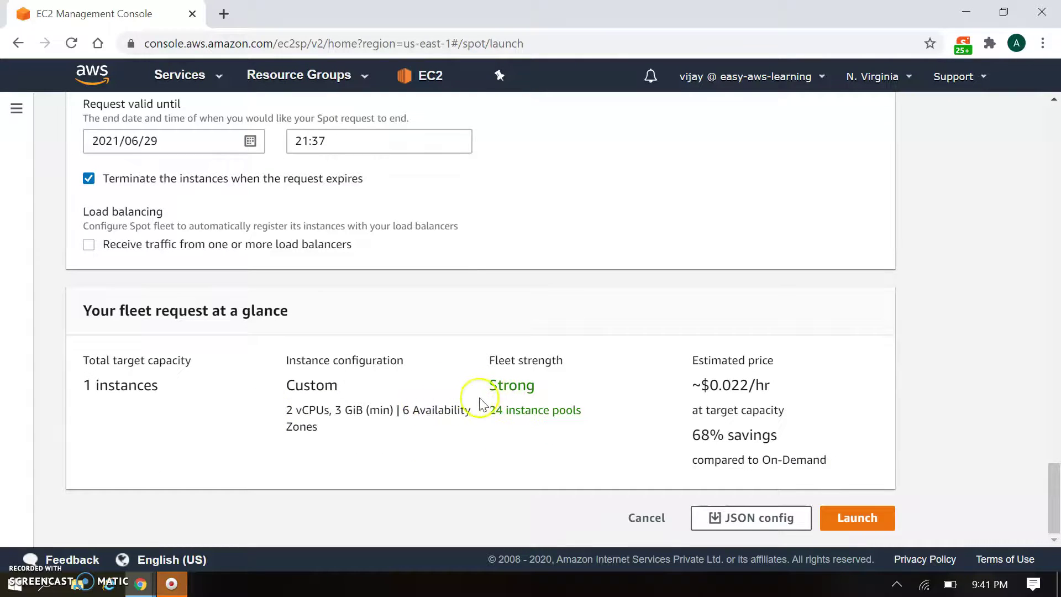
{"action": "double_click", "coordinate": [500, 381]}
{"action": "left_click", "coordinate": [526, 386]}
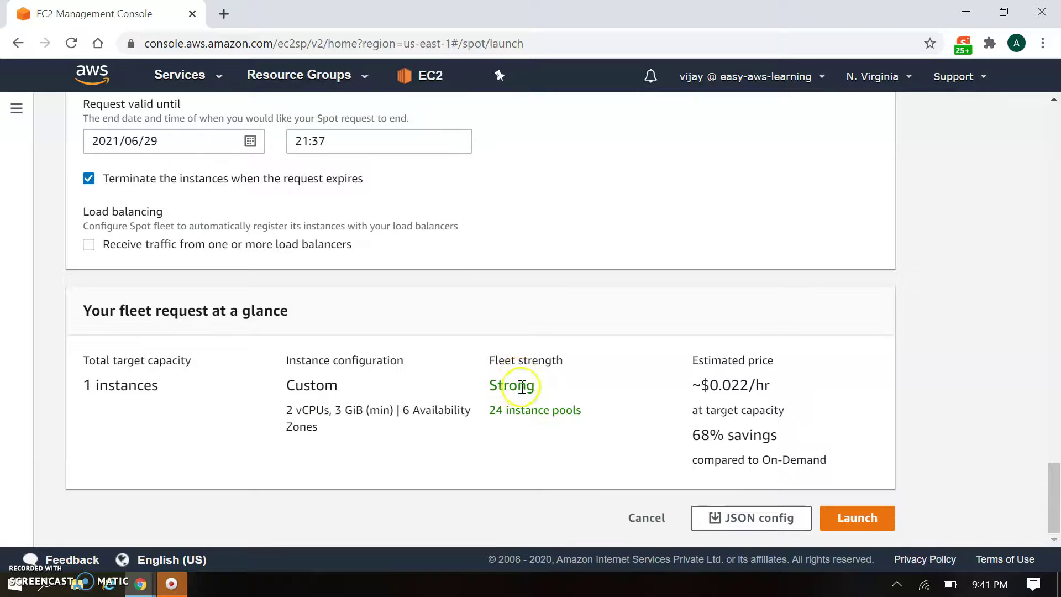
{"action": "left_click_drag", "start_coordinate": [508, 415], "coordinate": [580, 416]}
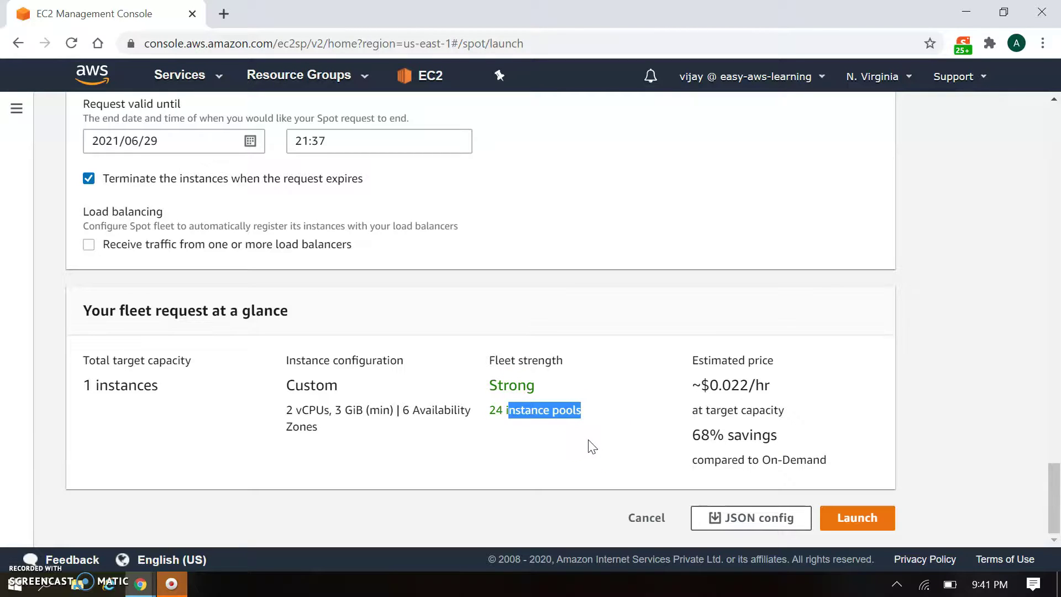
{"action": "left_click", "coordinate": [531, 420]}
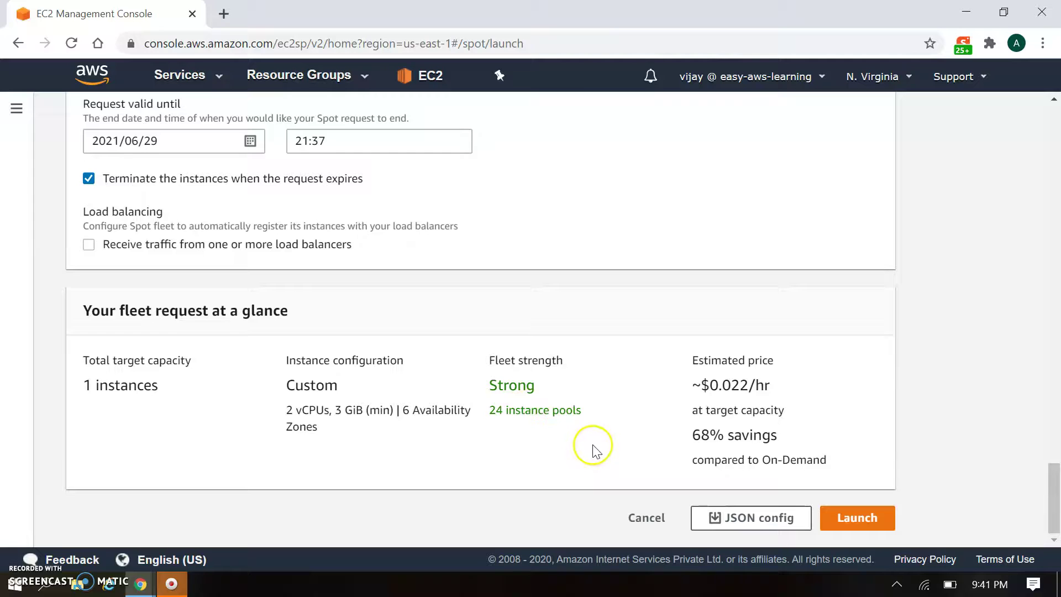
{"action": "left_click_drag", "start_coordinate": [691, 436], "coordinate": [799, 436]}
{"action": "left_click", "coordinate": [795, 435]}
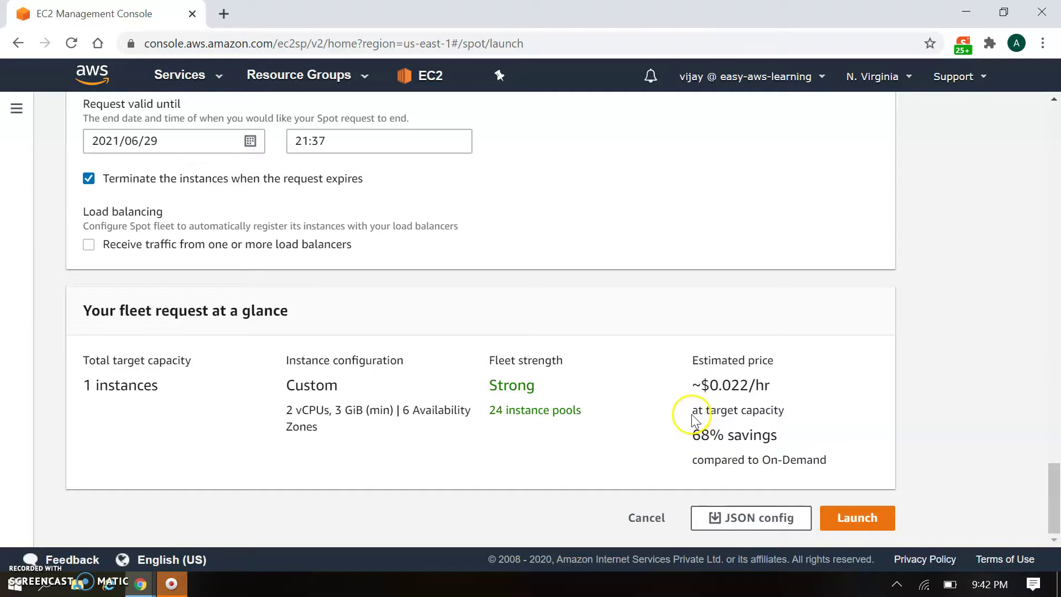
{"action": "scroll", "coordinate": [719, 432], "scroll_direction": "up", "scroll_amount": 20}
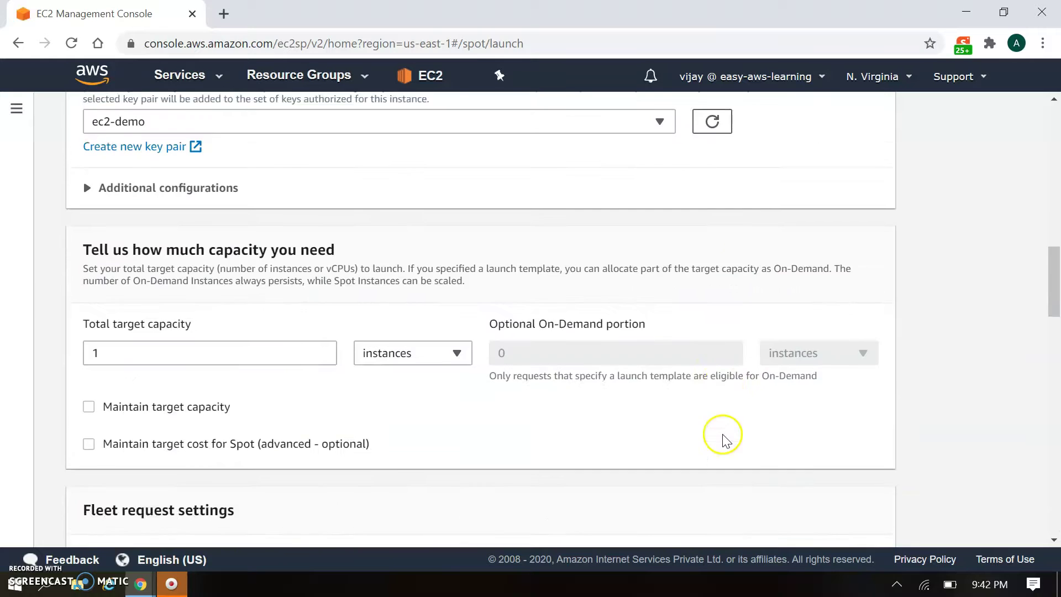
{"action": "scroll", "coordinate": [726, 445], "scroll_direction": "up", "scroll_amount": 8}
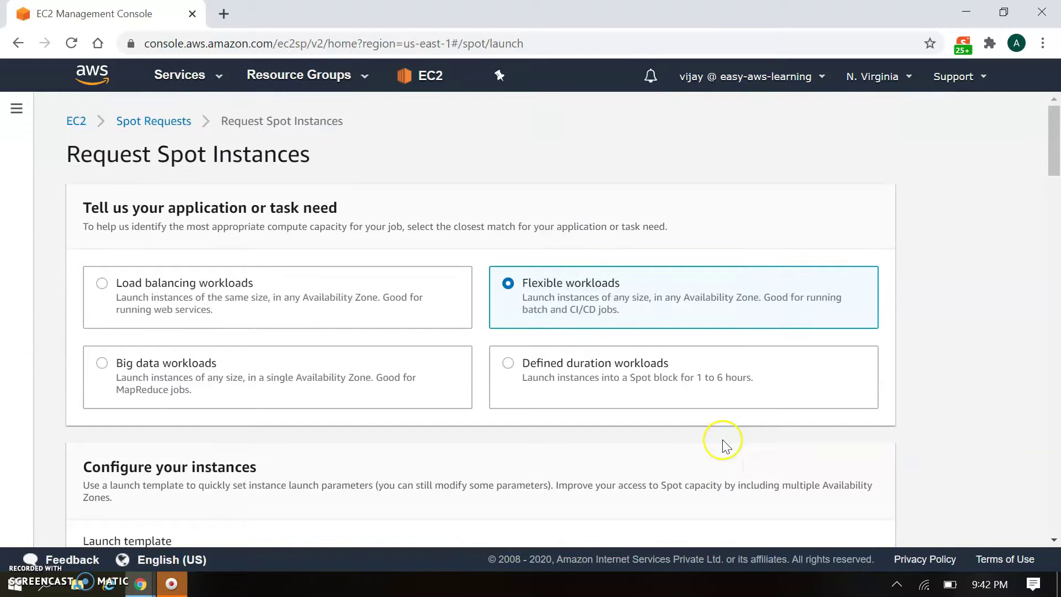